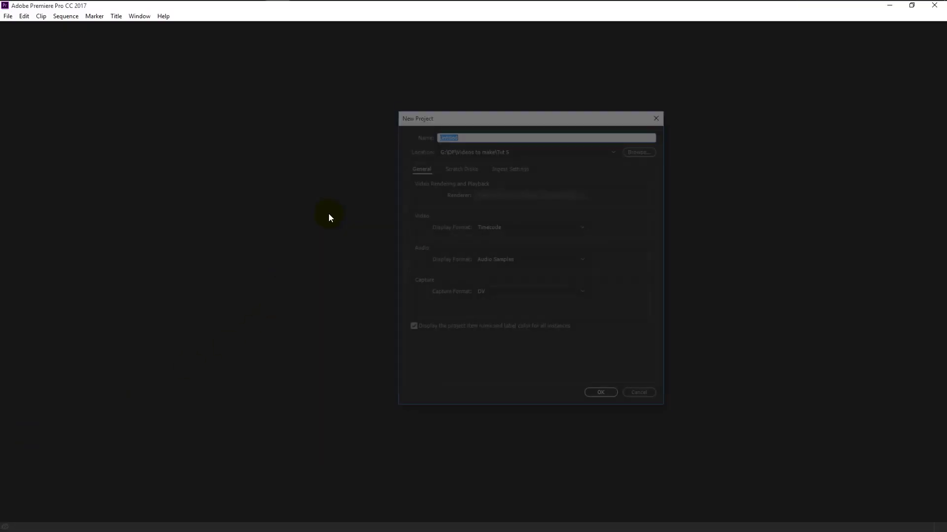
Step: Create the 'paper stacking' project and locate the gym clip 923430564.mp4 in the stock footage folder
{"action": "type", "text": "paper stacking"}
{"action": "key", "text": "Return"}
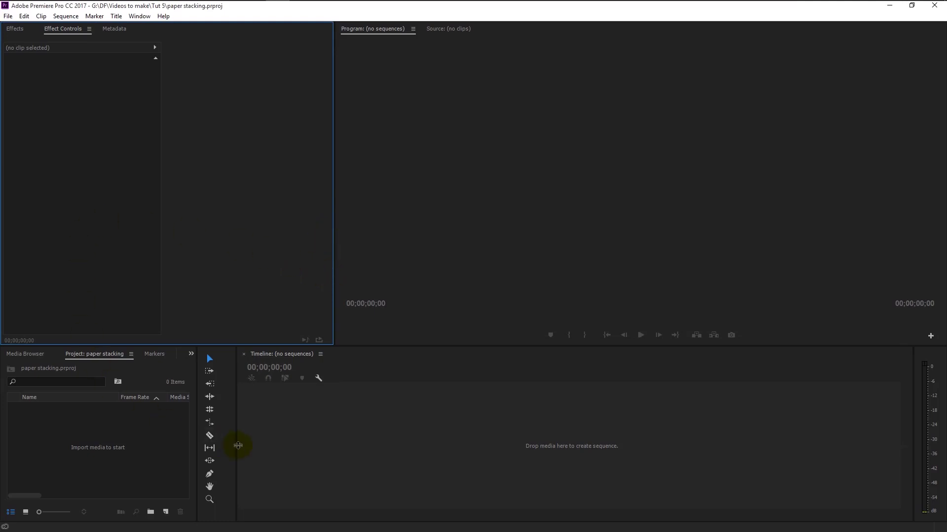
{"action": "mouse_move", "coordinate": [197, 3]}
{"action": "mouse_move", "coordinate": [84, 9]}
{"action": "left_click", "coordinate": [84, 61]}
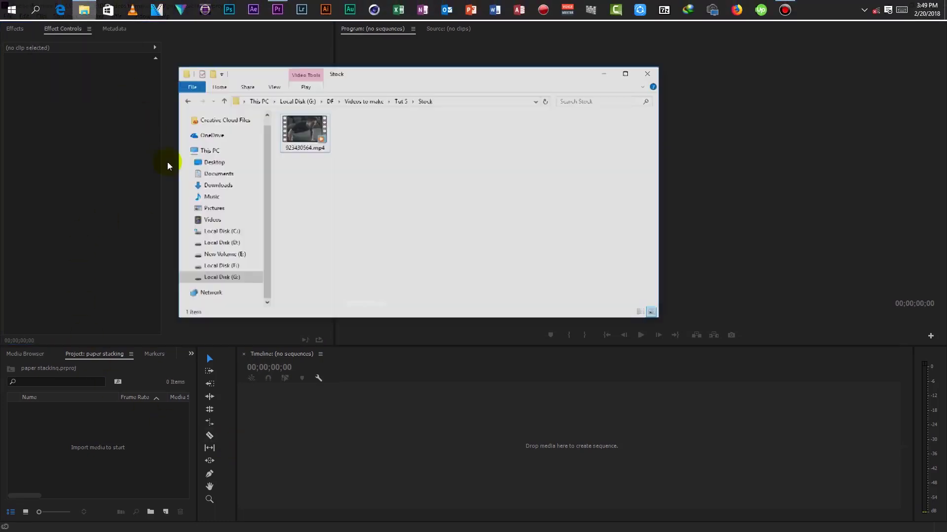
{"action": "left_click", "coordinate": [329, 147]}
Step: Import 923430564.mp4 into the Project panel and build a new sequence from it
{"action": "left_click_drag", "start_coordinate": [329, 147], "coordinate": [162, 428]}
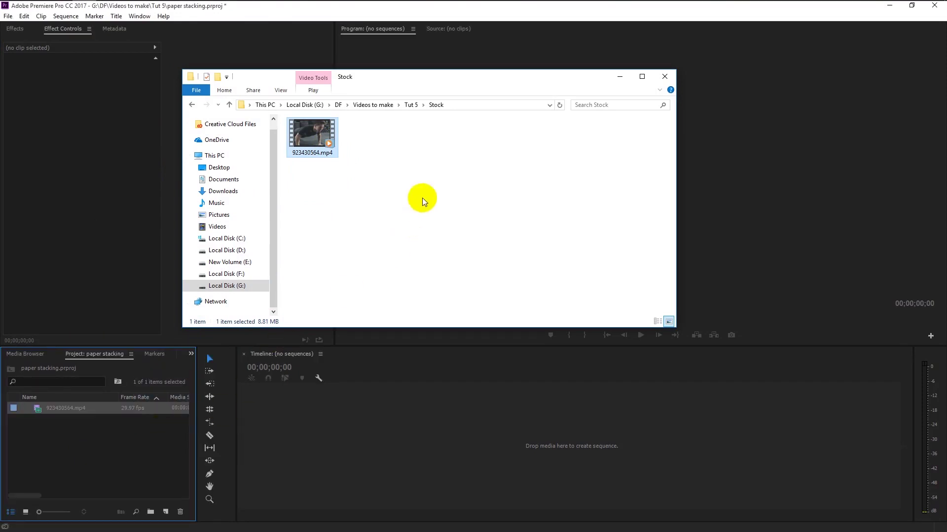
{"action": "left_click", "coordinate": [617, 79]}
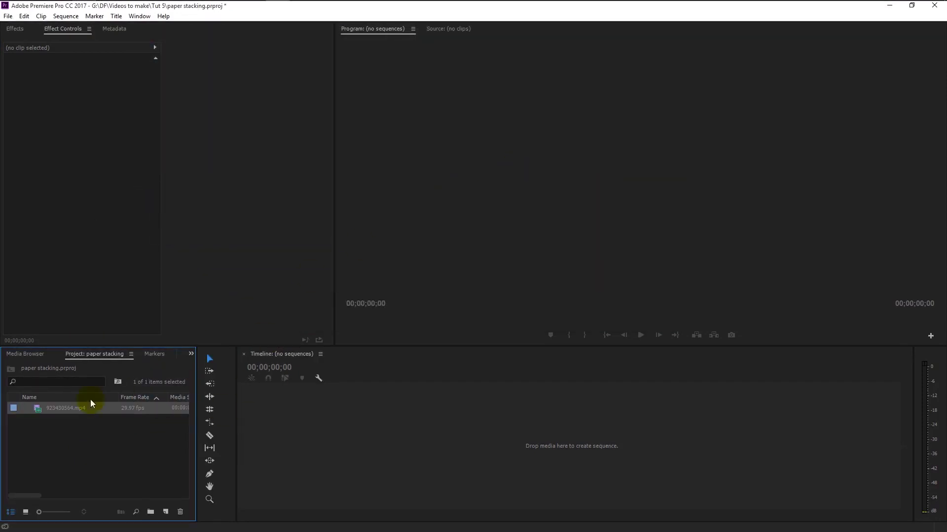
{"action": "left_click_drag", "start_coordinate": [42, 412], "coordinate": [338, 434]}
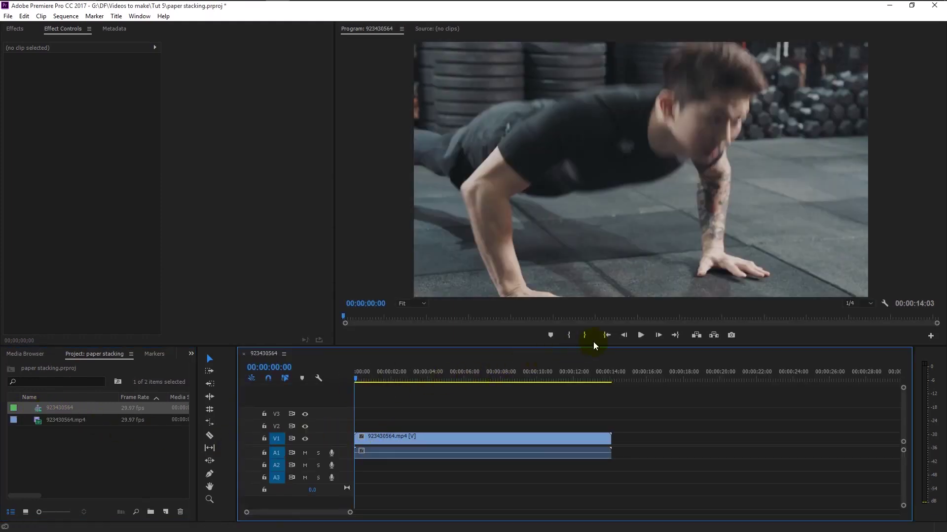
Step: Play back the new sequence, then select the gym clip on the timeline
{"action": "left_click", "coordinate": [642, 336]}
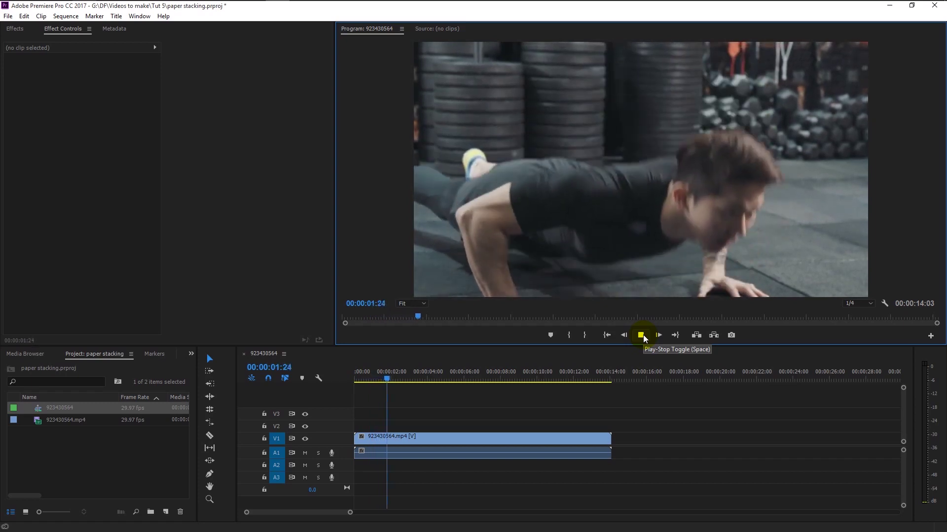
{"action": "left_click", "coordinate": [351, 380]}
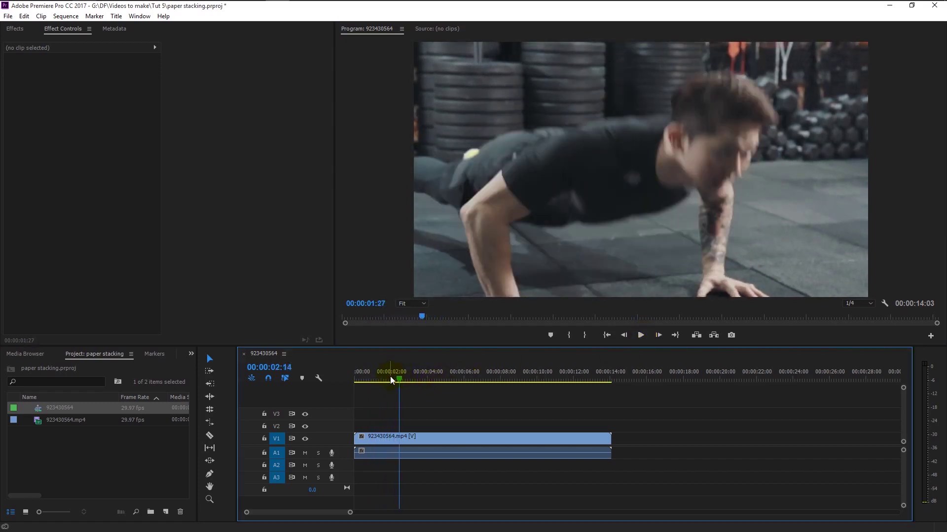
{"action": "left_click", "coordinate": [382, 437]}
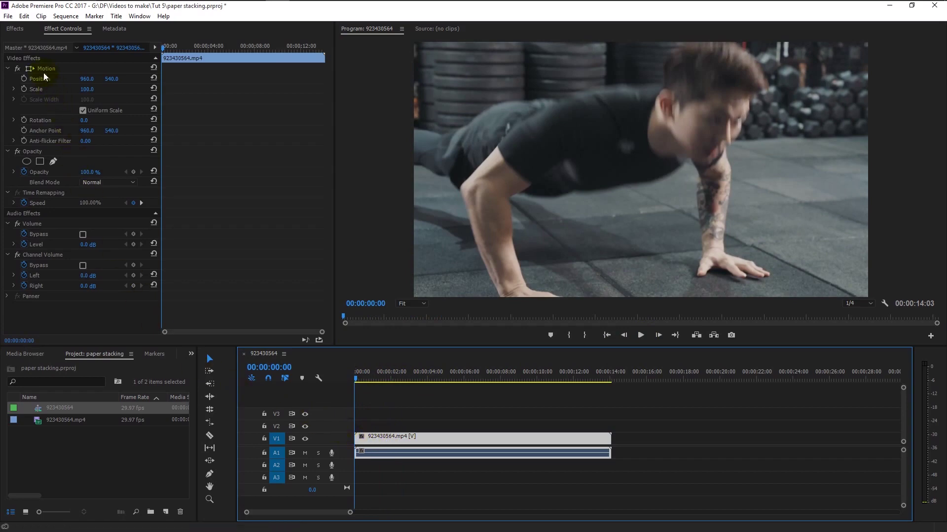
Step: Apply Distort > Transform to the gym clip and select it in Effect Controls
{"action": "left_click", "coordinate": [18, 29]}
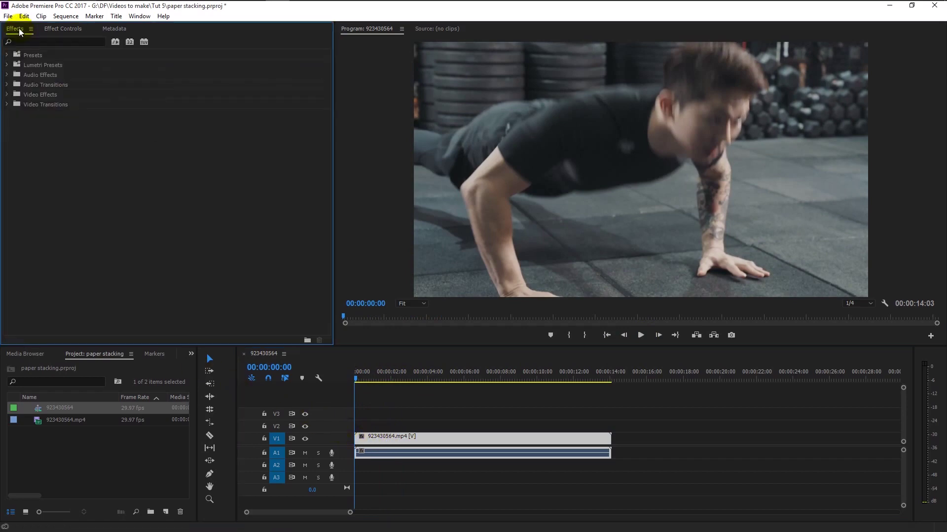
{"action": "left_click", "coordinate": [49, 42]}
{"action": "type", "text": "transform"}
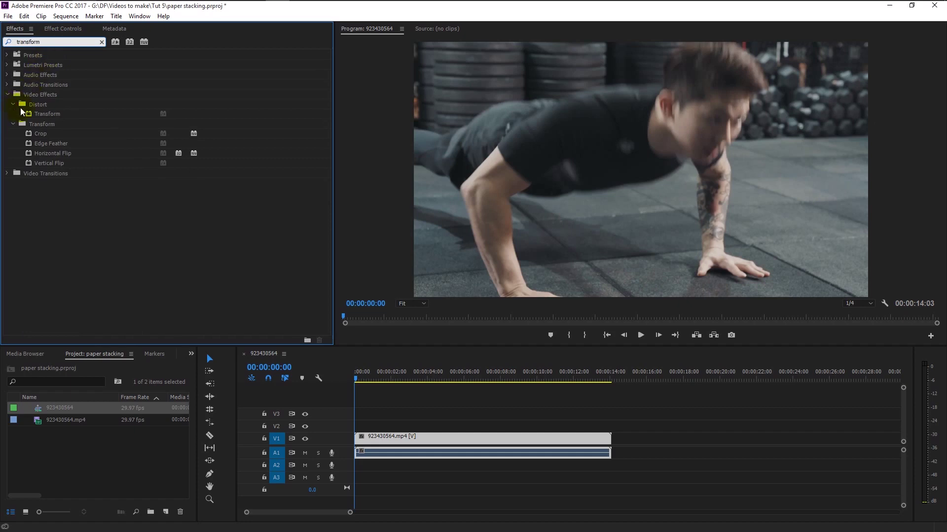
{"action": "left_click_drag", "start_coordinate": [21, 112], "coordinate": [443, 437]}
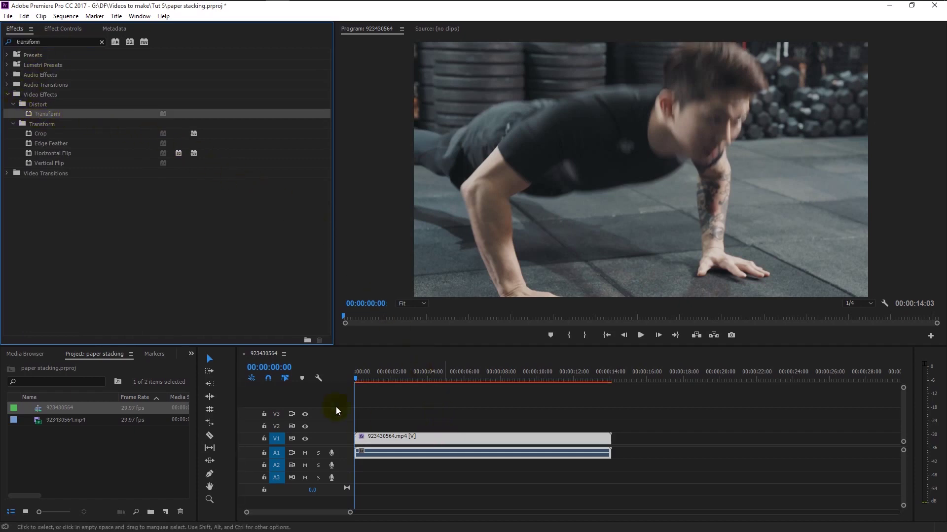
{"action": "left_click", "coordinate": [69, 28]}
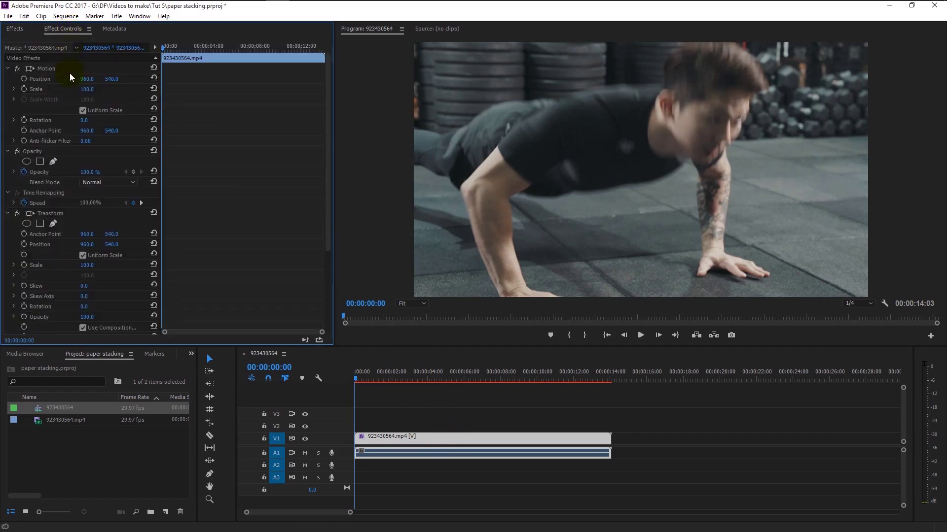
{"action": "scroll", "coordinate": [82, 163], "scroll_direction": "down", "scroll_amount": 3}
{"action": "left_click", "coordinate": [49, 155]}
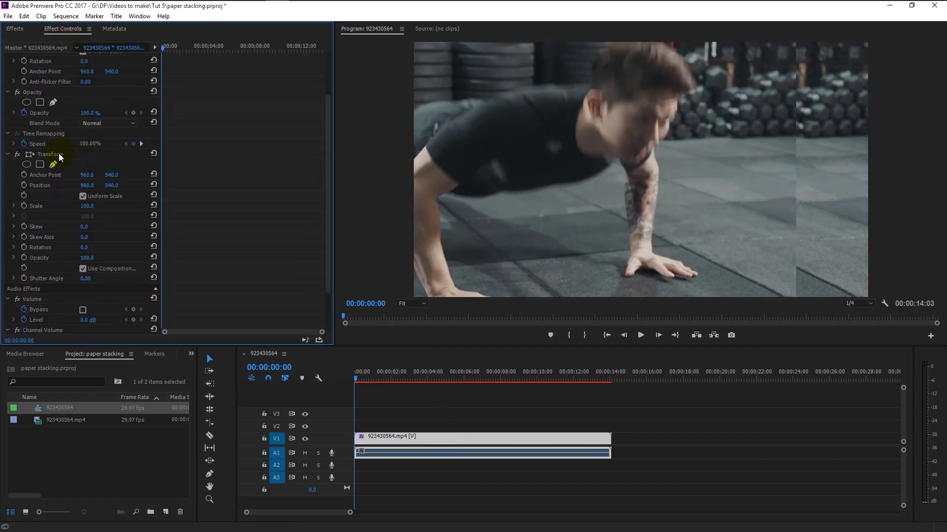
{"action": "scroll", "coordinate": [66, 168], "scroll_direction": "down", "scroll_amount": 2}
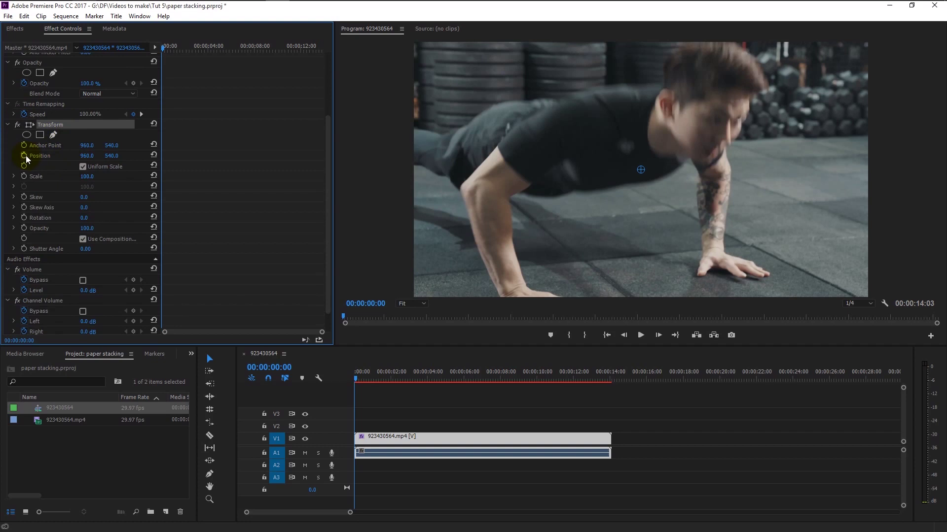
Step: Enable keyframing on Transform Position and drag the first keyframe later in time
{"action": "left_click", "coordinate": [358, 383]}
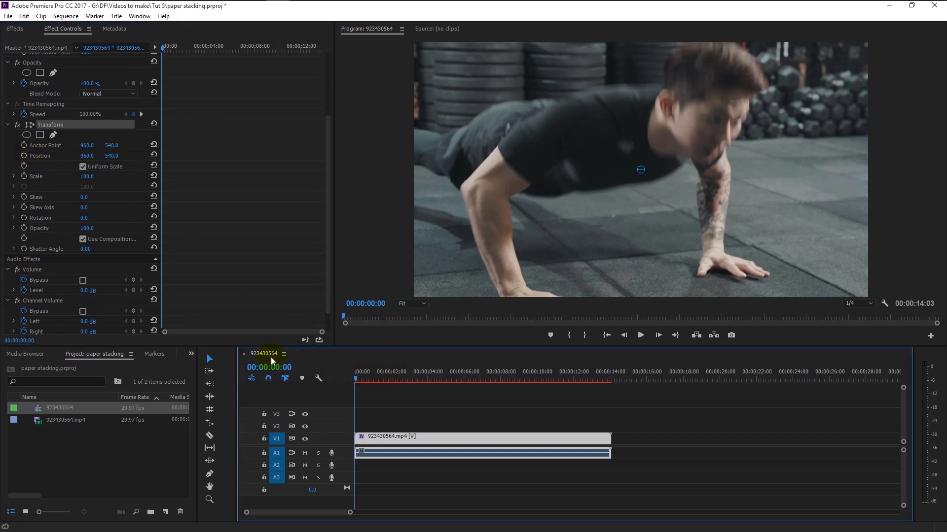
{"action": "left_click", "coordinate": [24, 155]}
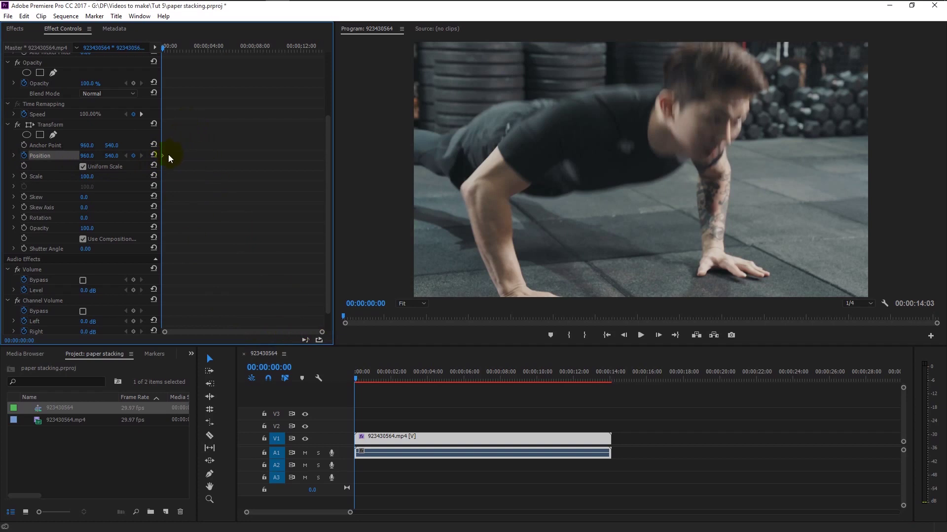
{"action": "left_click_drag", "start_coordinate": [164, 158], "coordinate": [178, 157]}
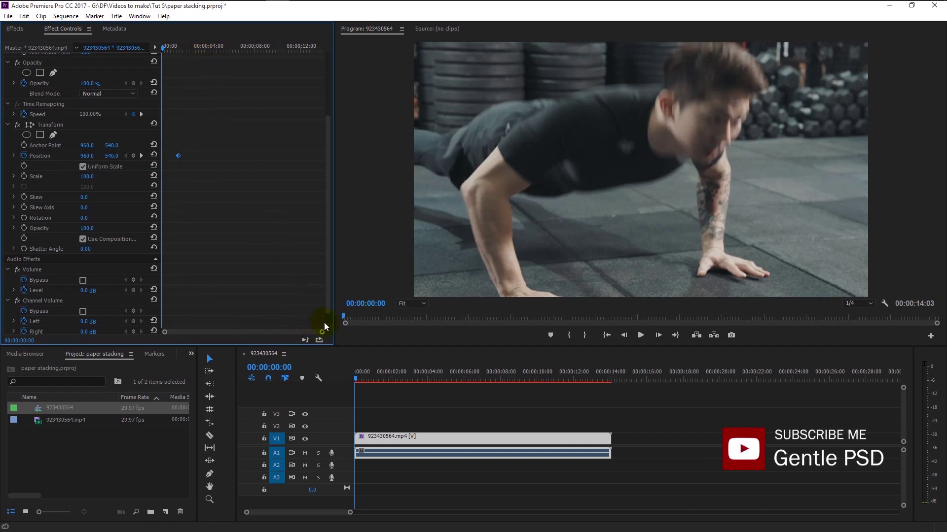
{"action": "left_click_drag", "start_coordinate": [322, 331], "coordinate": [289, 329]}
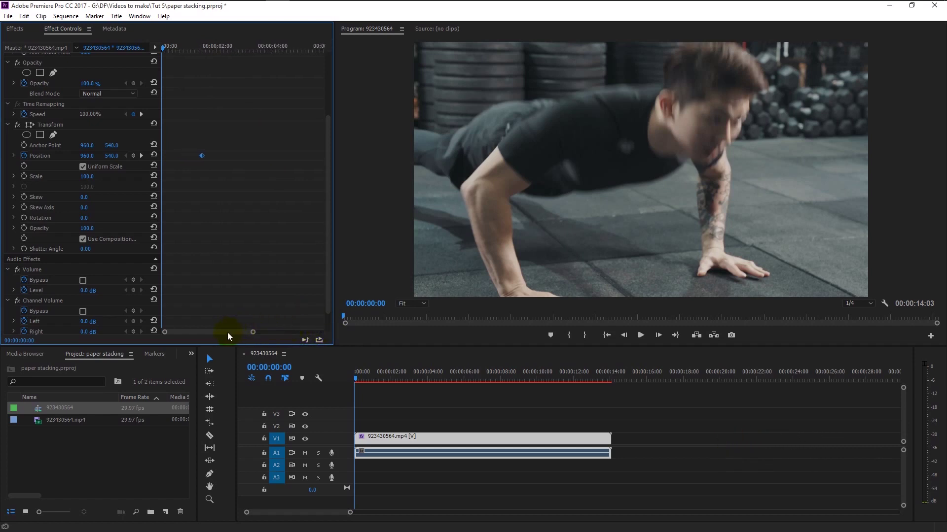
{"action": "left_click_drag", "start_coordinate": [250, 333], "coordinate": [245, 337]}
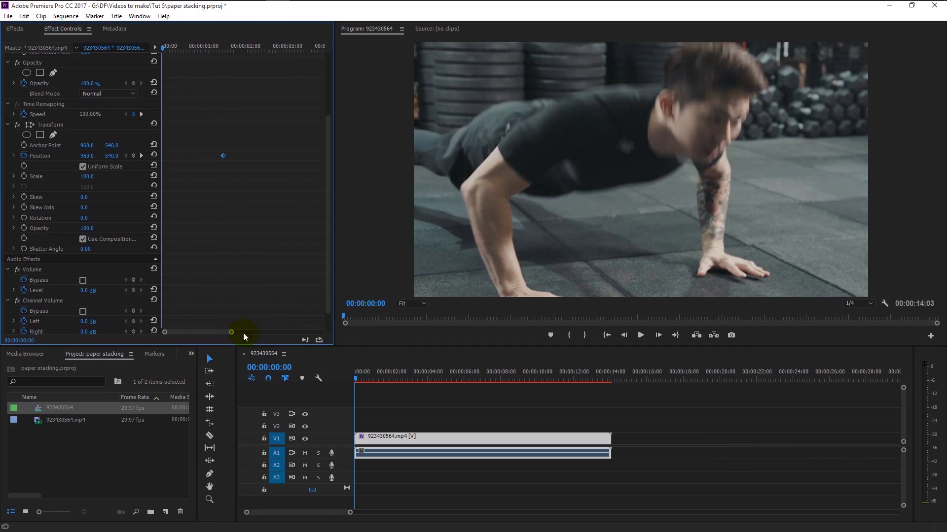
Step: Align the Position keyframe with one second, then set Position X to -976 at the start
{"action": "left_click", "coordinate": [202, 47]}
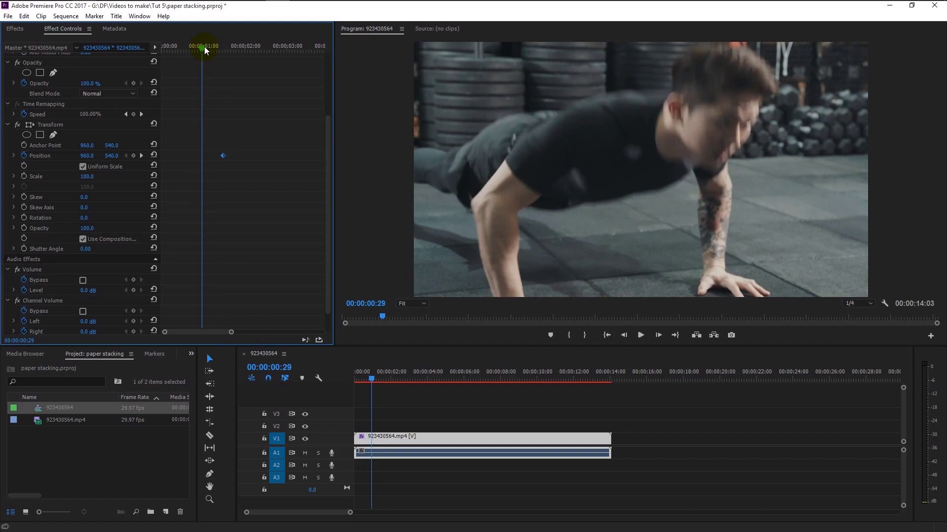
{"action": "left_click_drag", "start_coordinate": [205, 47], "coordinate": [204, 72]}
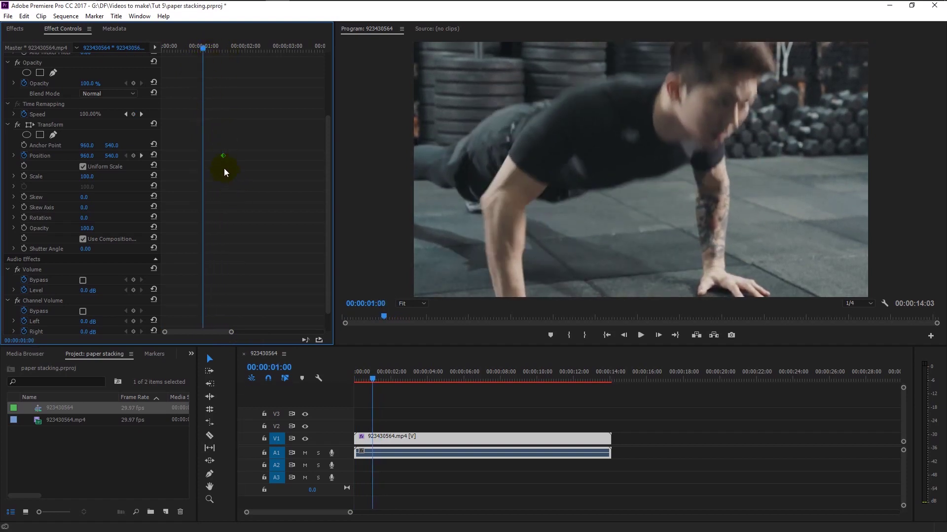
{"action": "left_click_drag", "start_coordinate": [222, 156], "coordinate": [203, 157]}
{"action": "left_click_drag", "start_coordinate": [202, 49], "coordinate": [155, 48]}
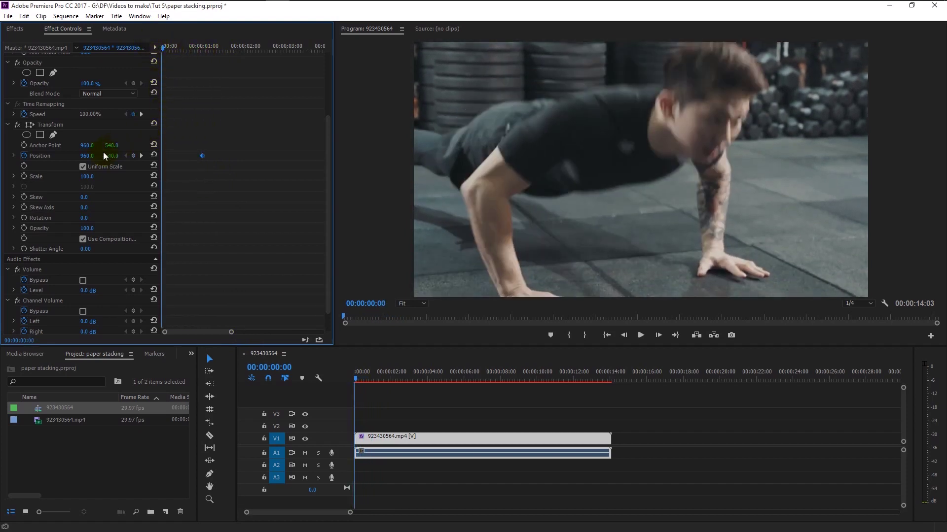
{"action": "mouse_move", "coordinate": [88, 156]}
{"action": "left_mouse_down"}
{"action": "mouse_move", "coordinate": [2, 156]}
{"action": "mouse_move", "coordinate": [86, 156]}
{"action": "left_mouse_up"}
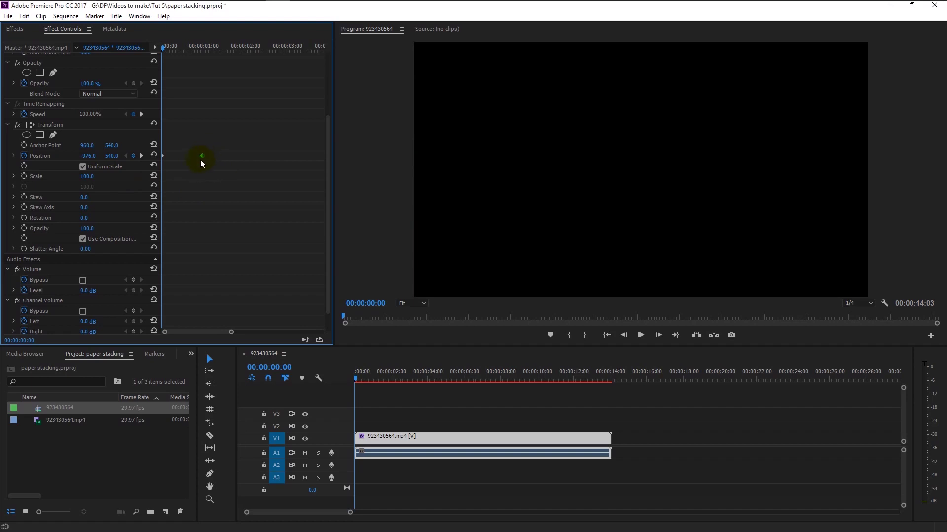
Step: Apply Ease In temporal interpolation to the Position keyframe
{"action": "right_click", "coordinate": [201, 154]}
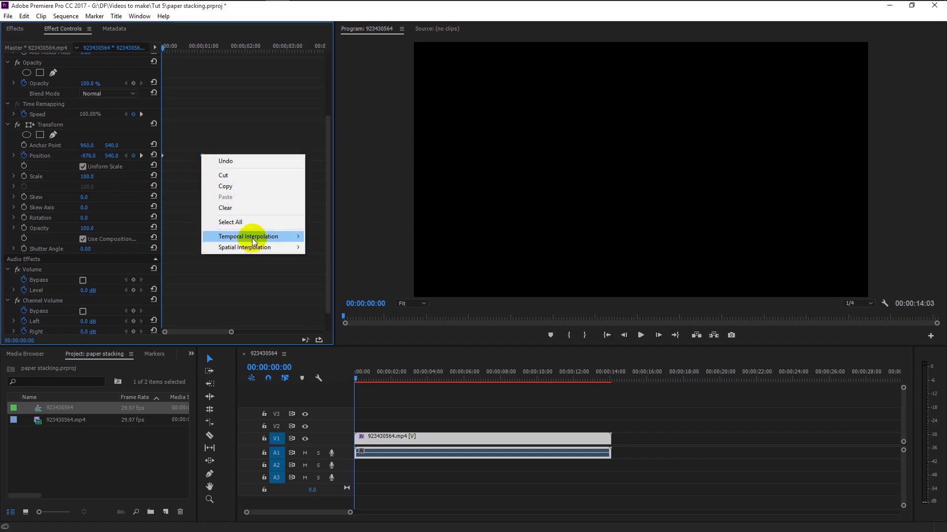
{"action": "mouse_move", "coordinate": [253, 241]}
{"action": "left_click", "coordinate": [349, 295]}
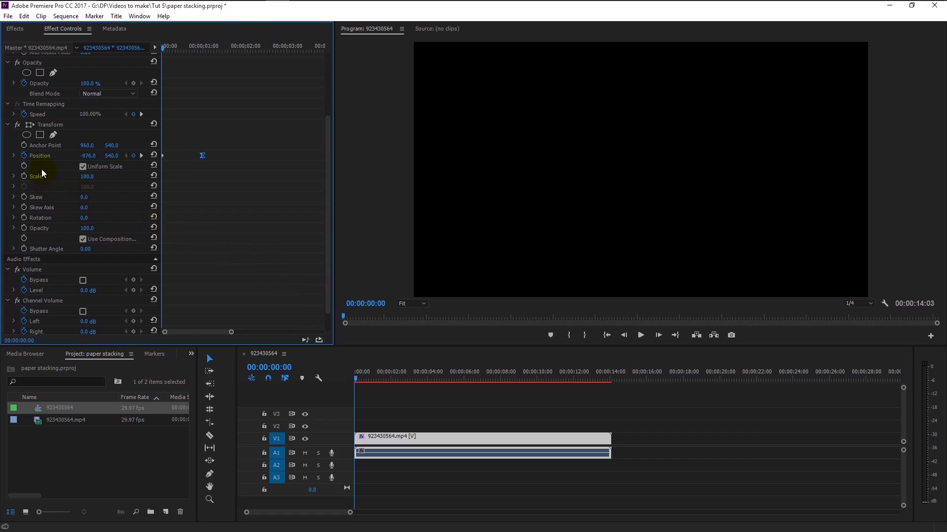
Step: Expand Position and drag the velocity handle to steepen the ease curve
{"action": "left_click", "coordinate": [14, 156]}
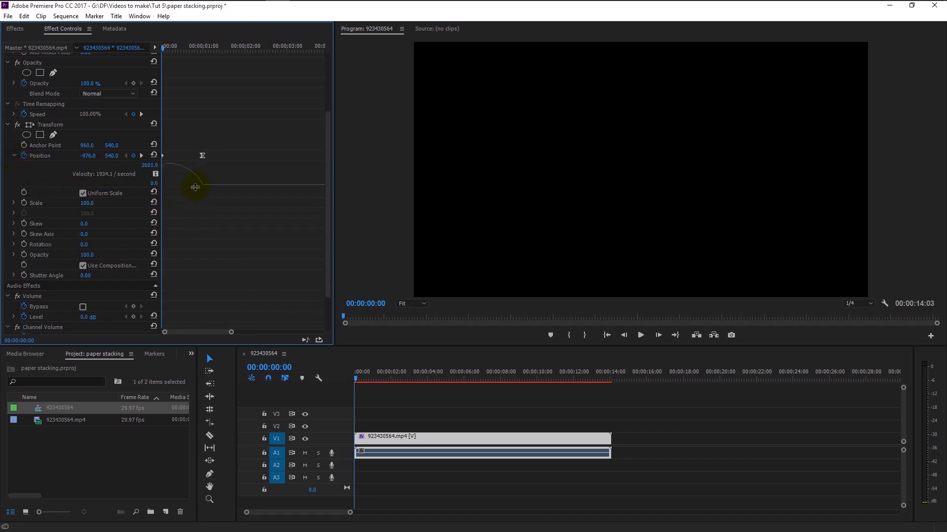
{"action": "left_click", "coordinate": [202, 157]}
{"action": "left_click_drag", "start_coordinate": [188, 186], "coordinate": [188, 195]}
{"action": "left_click", "coordinate": [242, 312]}
{"action": "left_click_drag", "start_coordinate": [231, 332], "coordinate": [216, 333]}
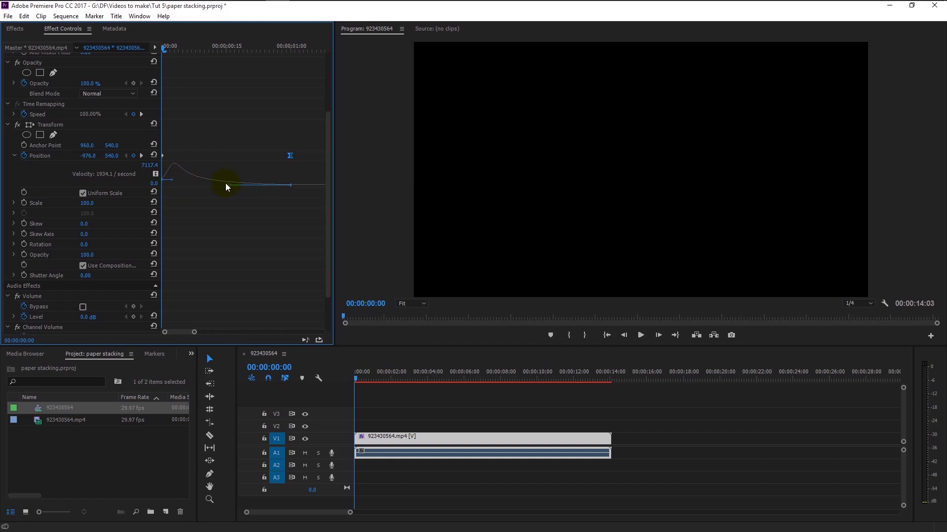
{"action": "left_click", "coordinate": [640, 335]}
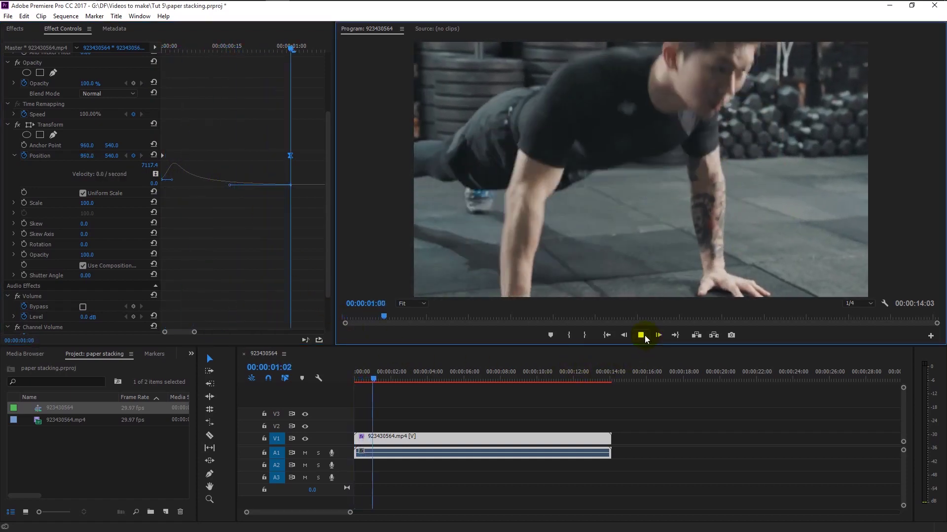
{"action": "left_click_drag", "start_coordinate": [359, 380], "coordinate": [340, 317]}
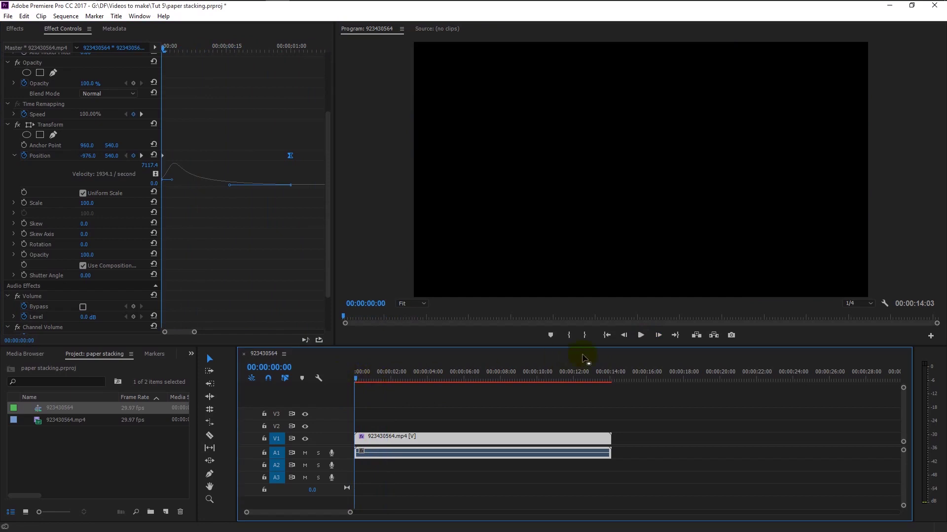
{"action": "left_click", "coordinate": [641, 335]}
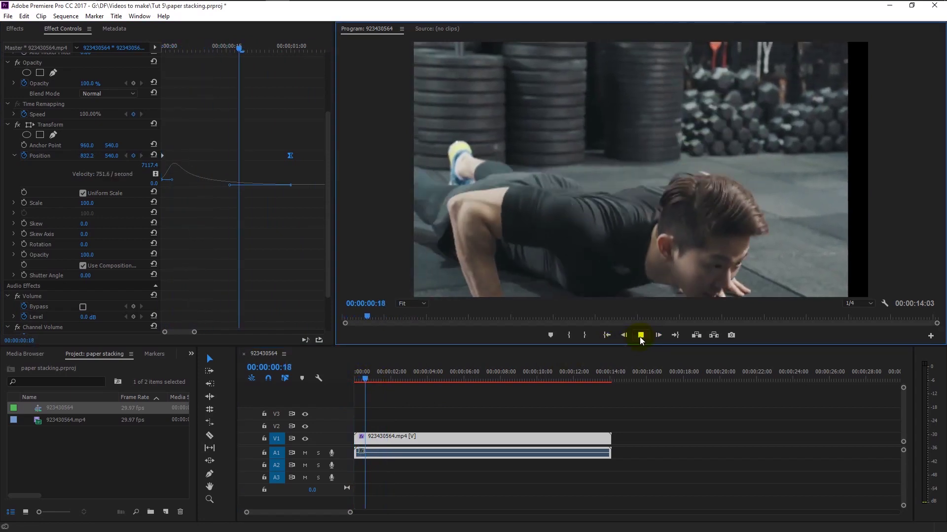
{"action": "left_click", "coordinate": [641, 336]}
{"action": "left_click_drag", "start_coordinate": [403, 374], "coordinate": [351, 380]}
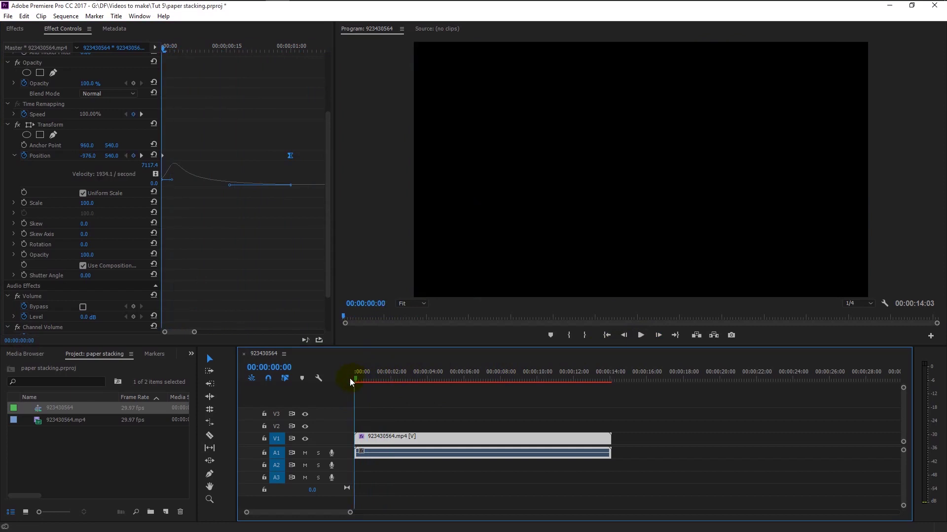
{"action": "left_click", "coordinate": [640, 336]}
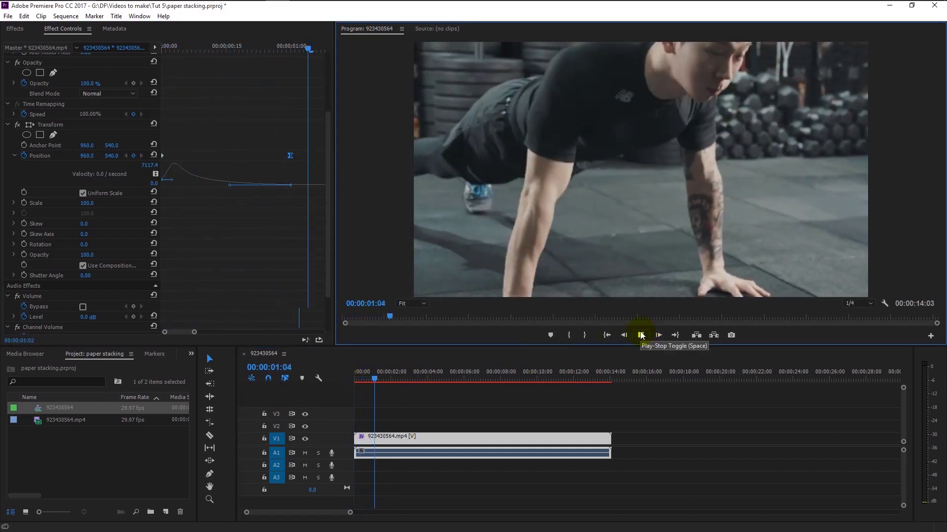
{"action": "left_click", "coordinate": [640, 335]}
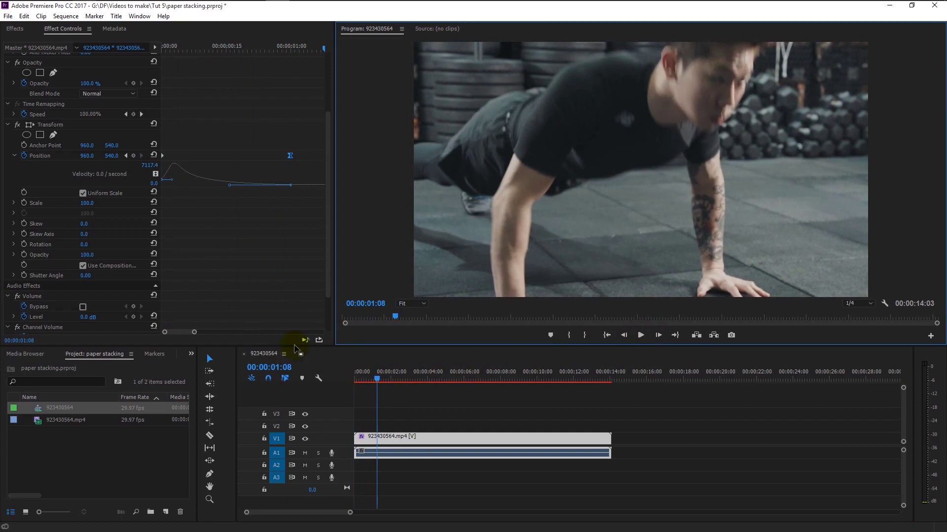
{"action": "scroll", "coordinate": [84, 224], "scroll_direction": "down", "scroll_amount": 3}
{"action": "scroll", "coordinate": [129, 248], "scroll_direction": "up", "scroll_amount": 8}
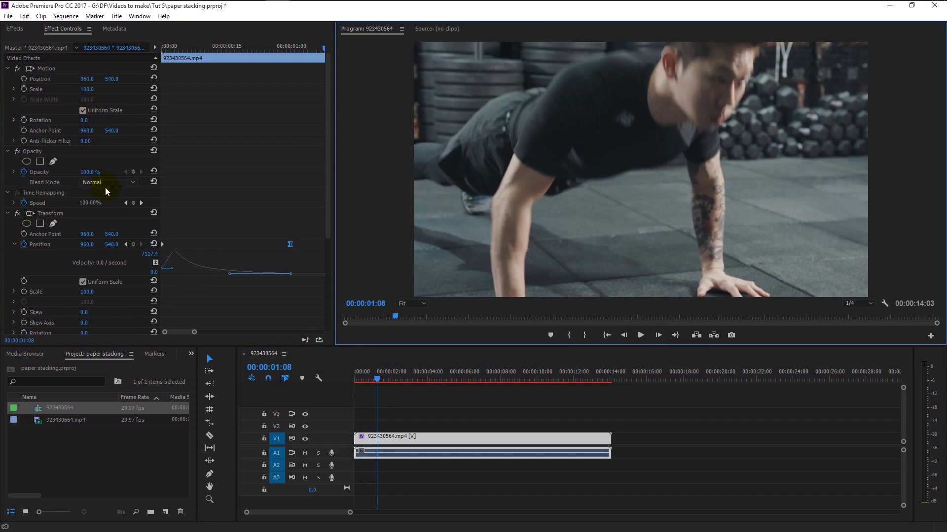
{"action": "scroll", "coordinate": [63, 196], "scroll_direction": "down", "scroll_amount": 2}
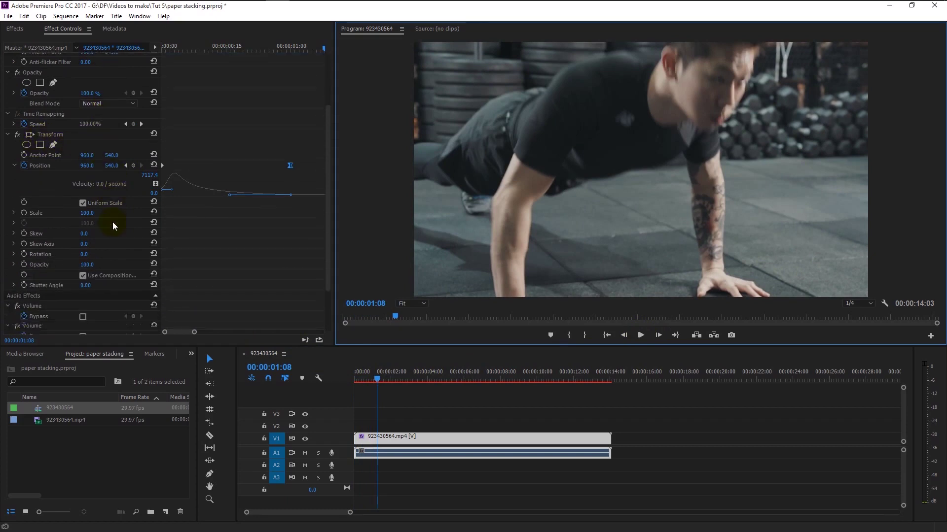
{"action": "scroll", "coordinate": [114, 232], "scroll_direction": "down", "scroll_amount": 2}
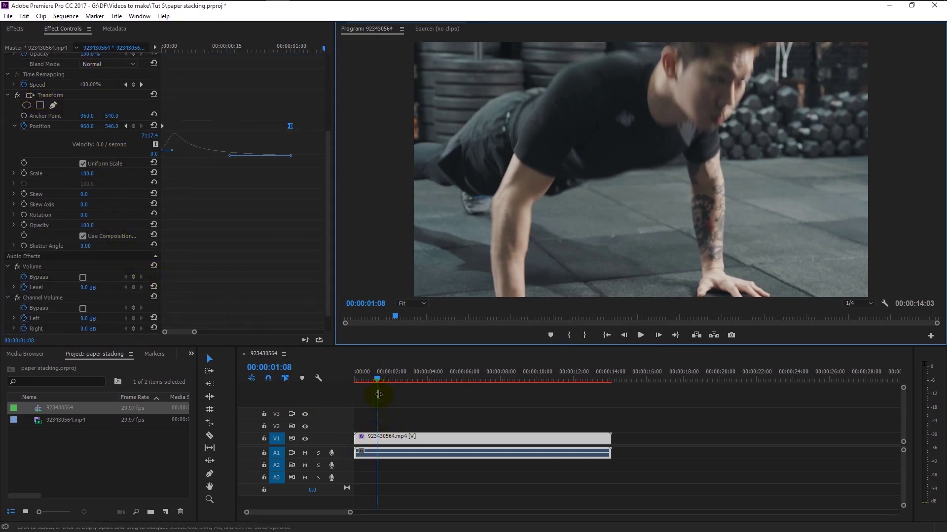
Step: Set the Transform Shutter Angle to 40 and uncheck Use Composition's Shutter Angle
{"action": "left_click_drag", "start_coordinate": [376, 377], "coordinate": [356, 374]}
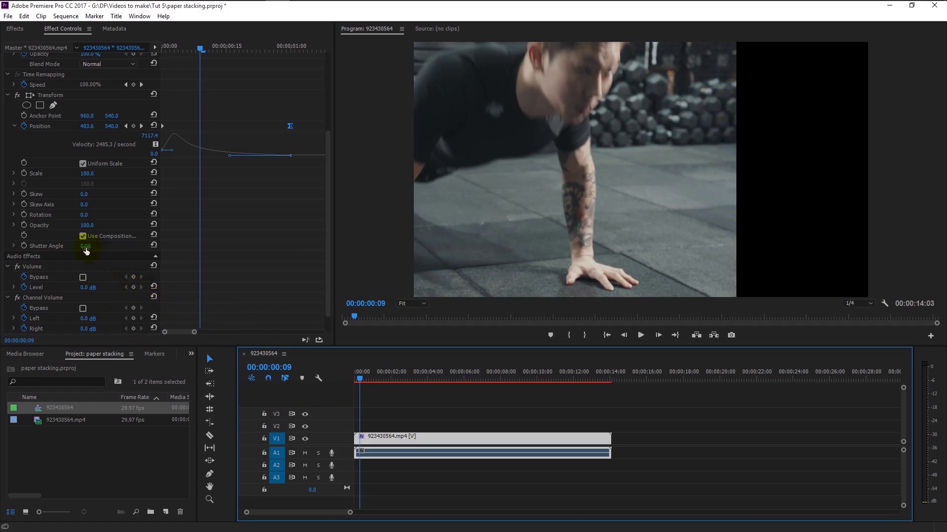
{"action": "left_click_drag", "start_coordinate": [85, 249], "coordinate": [97, 249]}
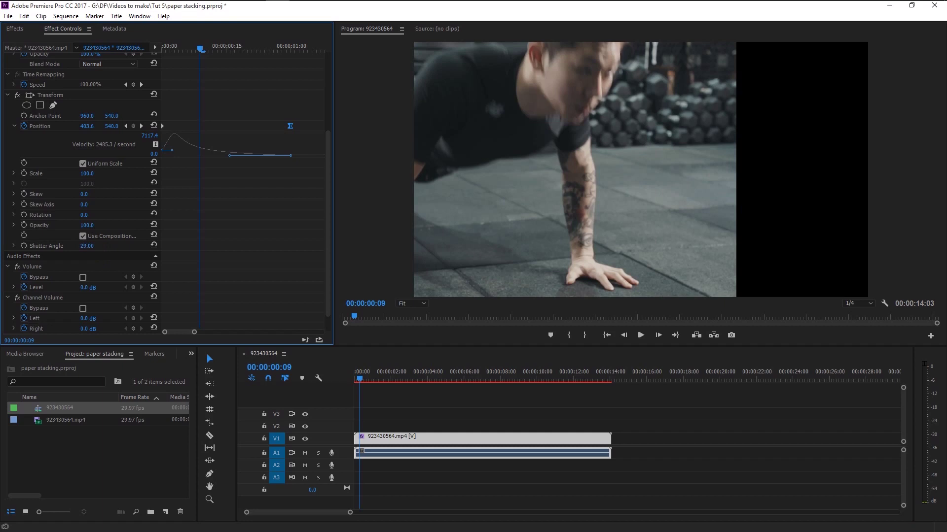
{"action": "left_click_drag", "start_coordinate": [96, 249], "coordinate": [97, 249]}
{"action": "key", "text": "Home"}
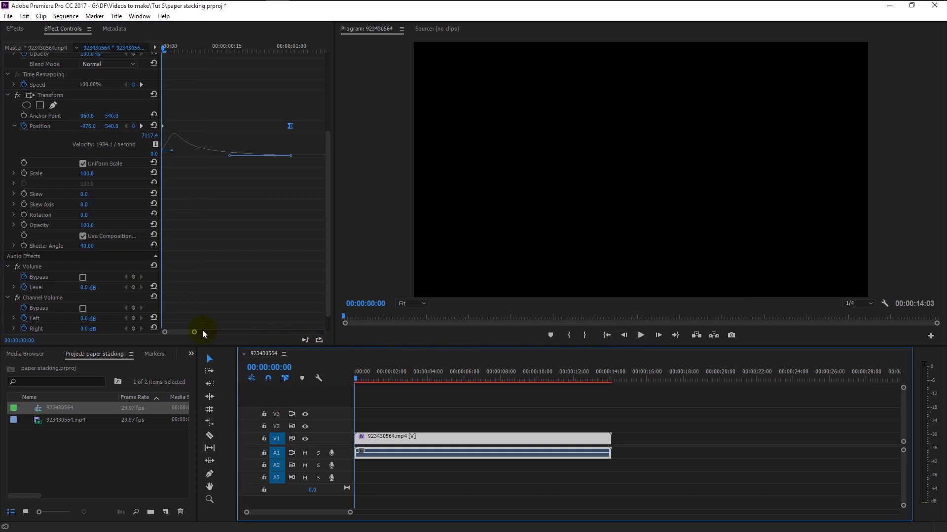
{"action": "left_click", "coordinate": [82, 237]}
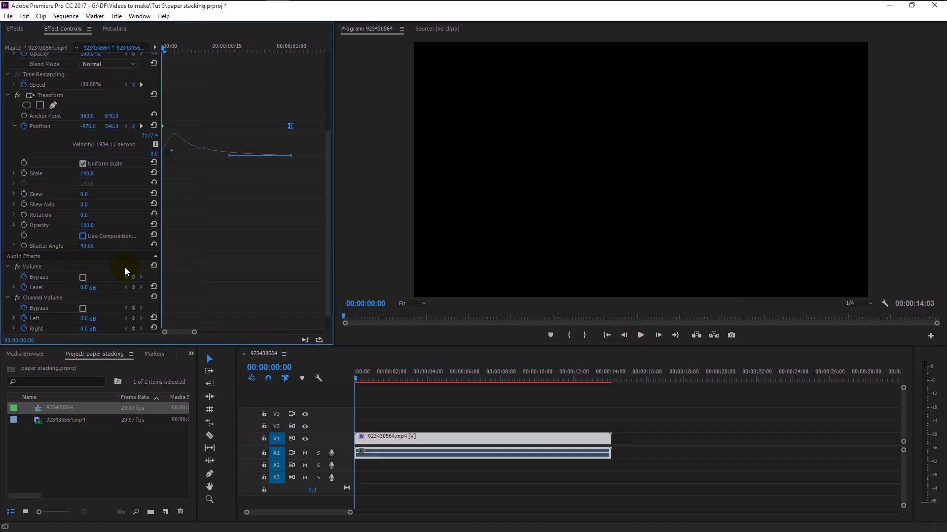
Step: Play and scrub the slide-in several times to check the motion blur
{"action": "left_click", "coordinate": [641, 335]}
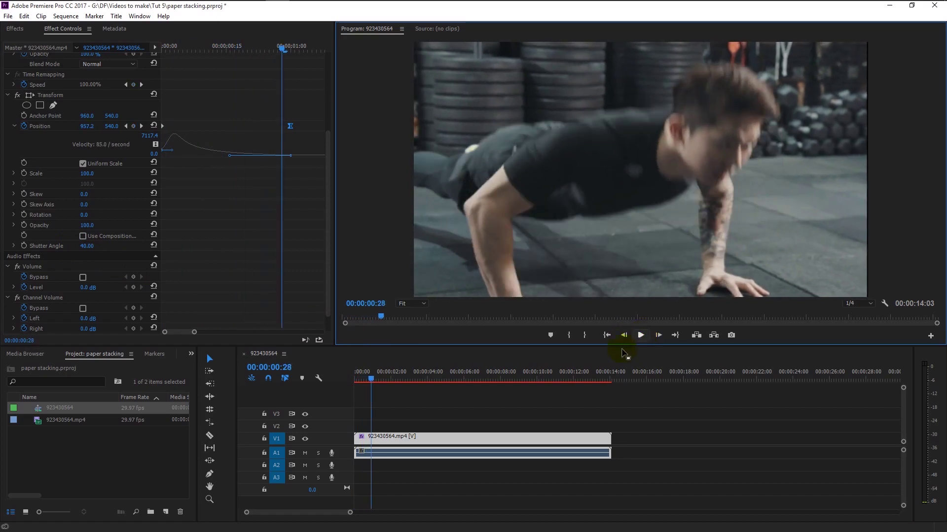
{"action": "left_click_drag", "start_coordinate": [372, 377], "coordinate": [350, 380]}
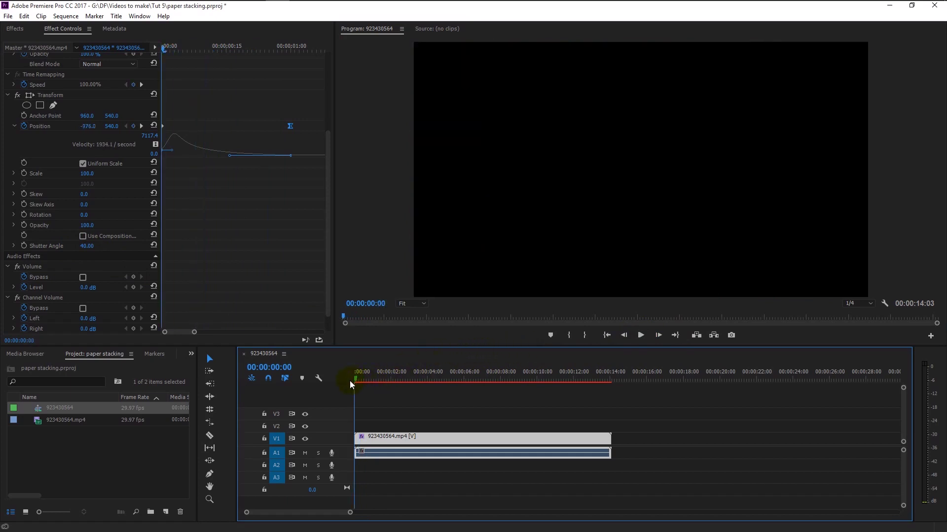
{"action": "left_click", "coordinate": [641, 336]}
{"action": "left_click", "coordinate": [641, 335]}
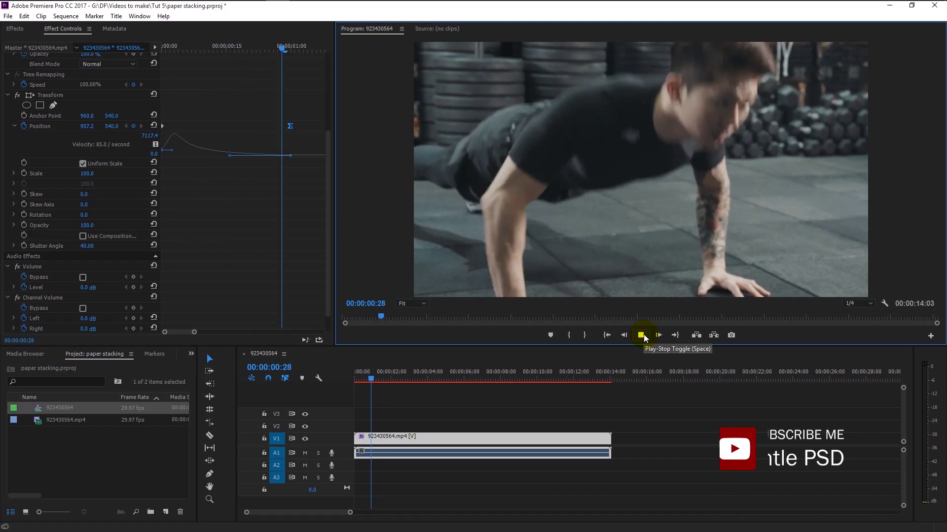
{"action": "left_click_drag", "start_coordinate": [376, 378], "coordinate": [348, 389]}
{"action": "left_click", "coordinate": [640, 335]}
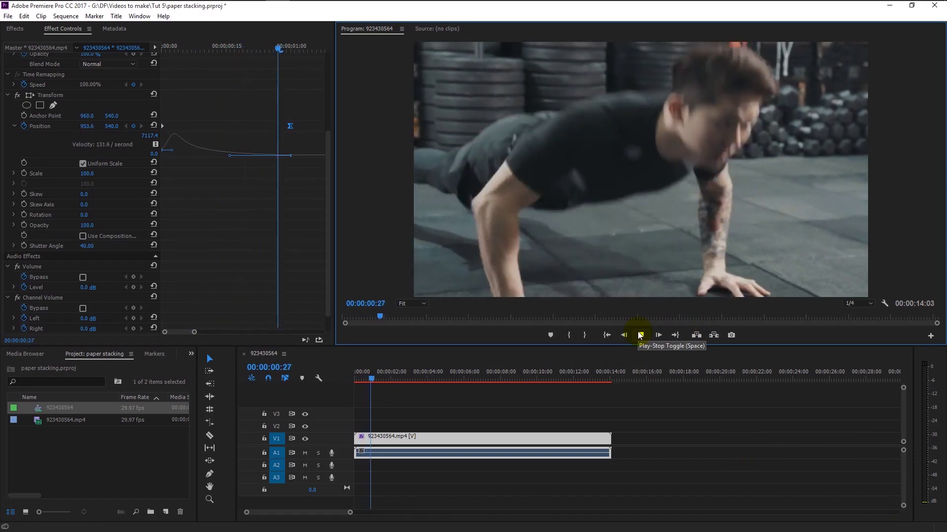
{"action": "left_click", "coordinate": [640, 335]}
Step: Nest the push-up clip on V1 into a sequence named 'stacking' and select the nested clip
{"action": "left_click", "coordinate": [394, 437]}
{"action": "right_click", "coordinate": [393, 437]}
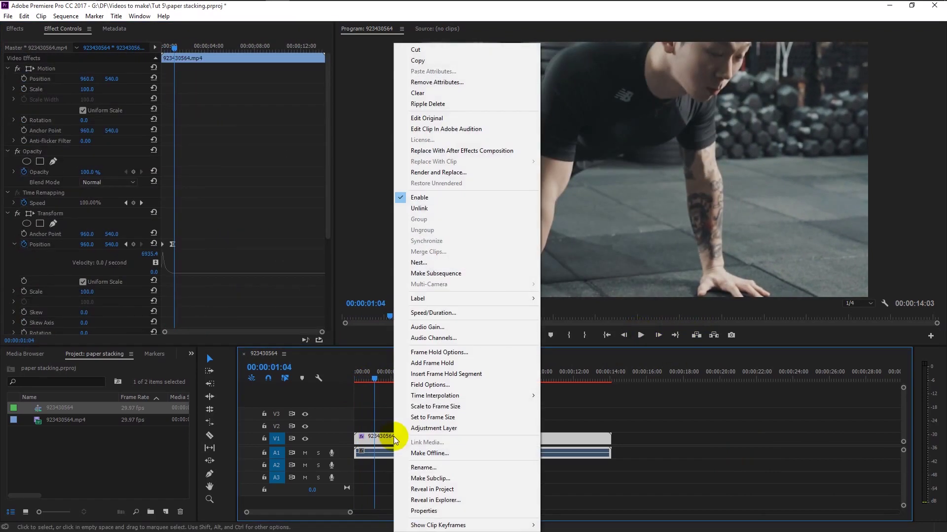
{"action": "left_click", "coordinate": [444, 262]}
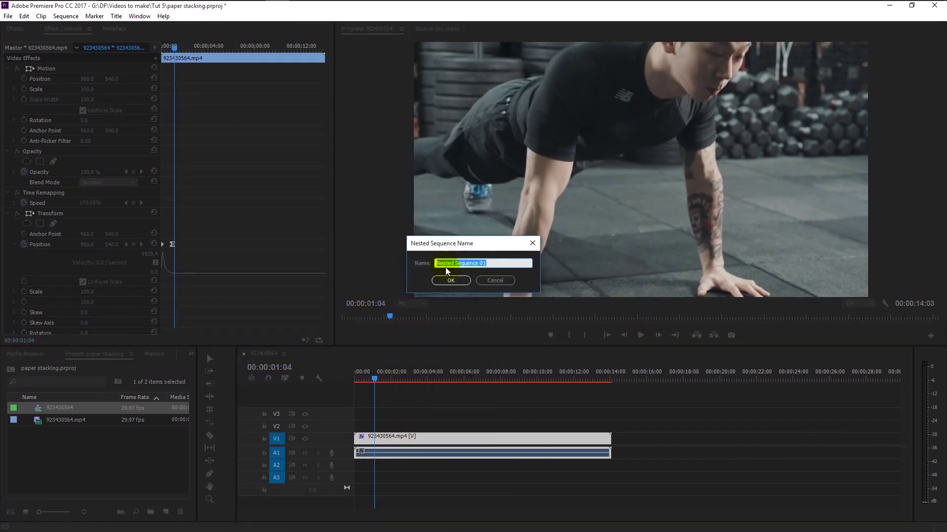
{"action": "type", "text": "stacking"}
{"action": "left_click", "coordinate": [446, 280]}
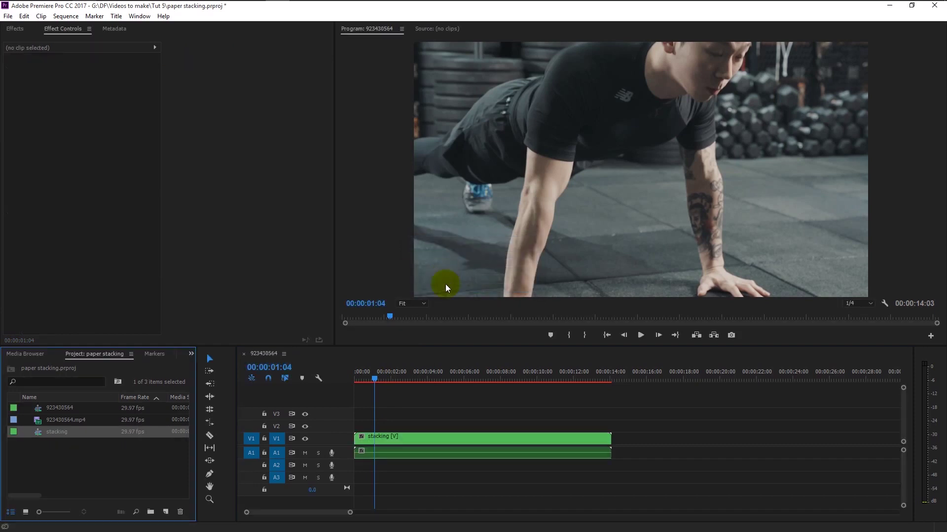
{"action": "left_click", "coordinate": [411, 437]}
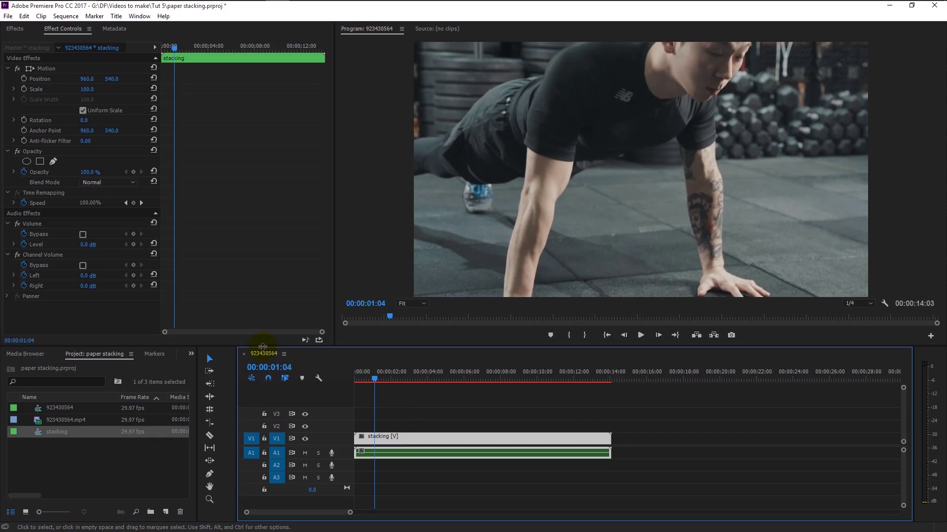
Step: Search the effects for 'echo' and apply Time > Echo to the stacking clip
{"action": "left_click", "coordinate": [24, 30]}
{"action": "left_click", "coordinate": [41, 42]}
{"action": "type", "text": "e"}
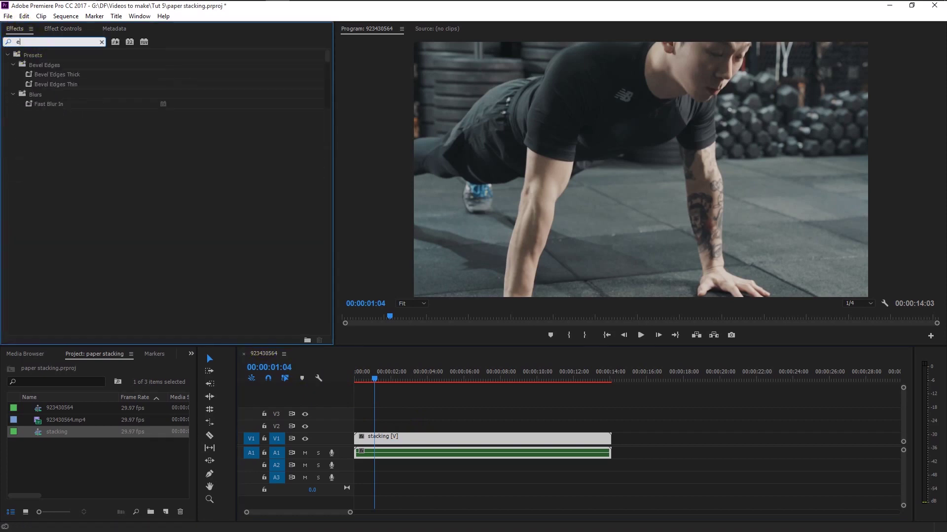
{"action": "type", "text": "cho"}
{"action": "left_click", "coordinate": [52, 117]}
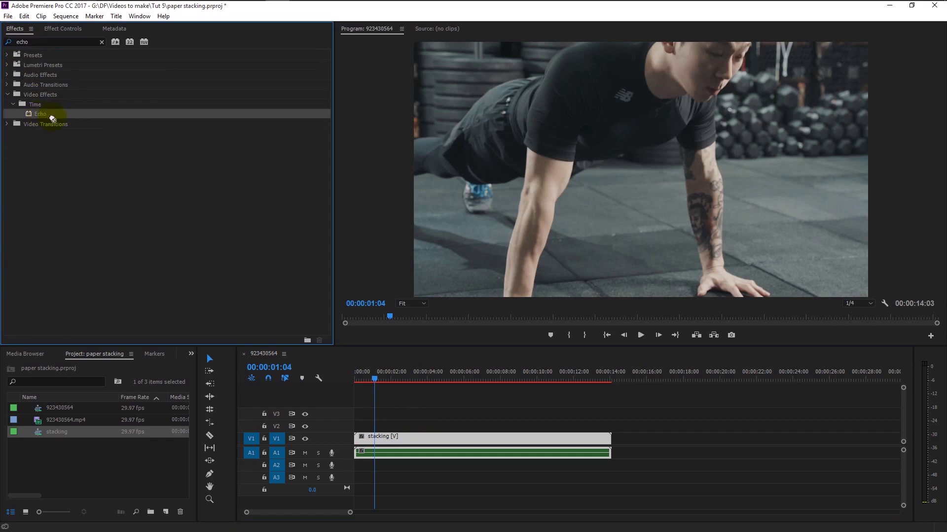
{"action": "left_click_drag", "start_coordinate": [52, 117], "coordinate": [404, 443]}
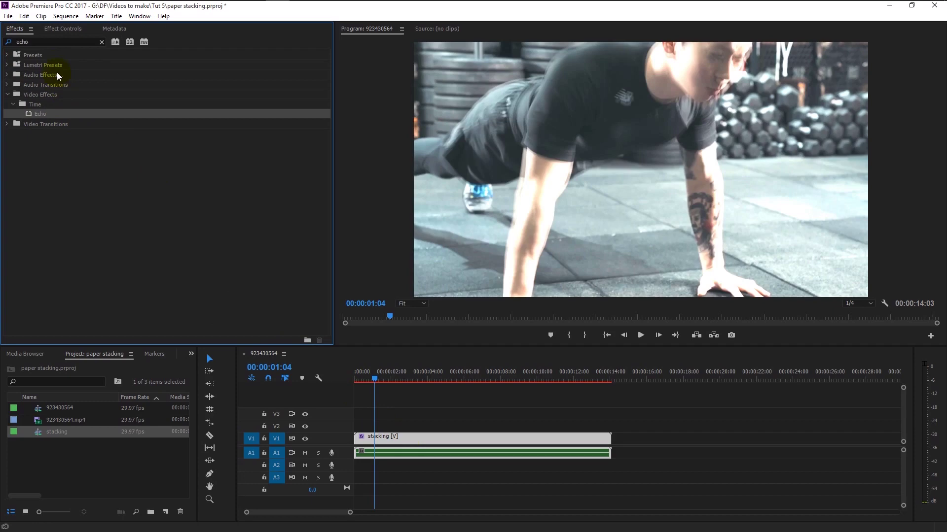
Step: Set the Echo Operator to Composite In Back in Effect Controls
{"action": "left_click", "coordinate": [56, 32]}
{"action": "scroll", "coordinate": [113, 161], "scroll_direction": "down", "scroll_amount": 1}
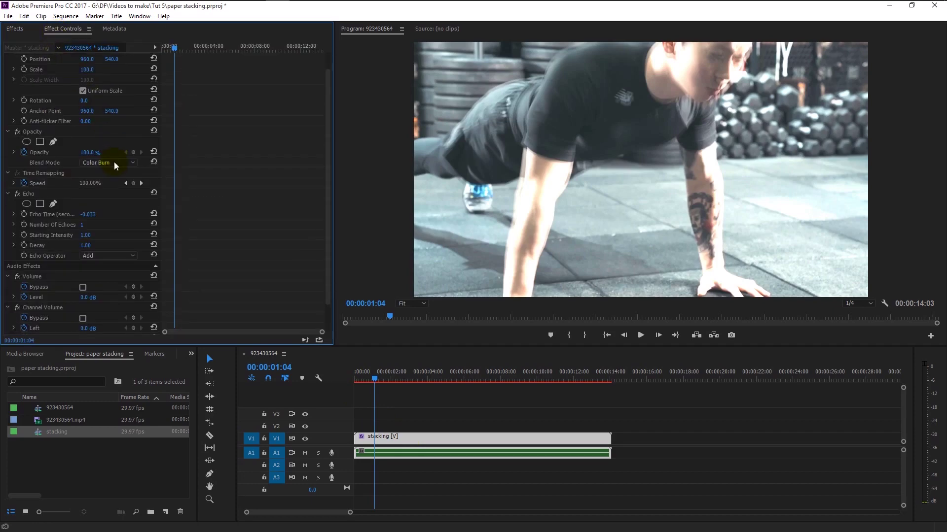
{"action": "scroll", "coordinate": [118, 178], "scroll_direction": "down", "scroll_amount": 1}
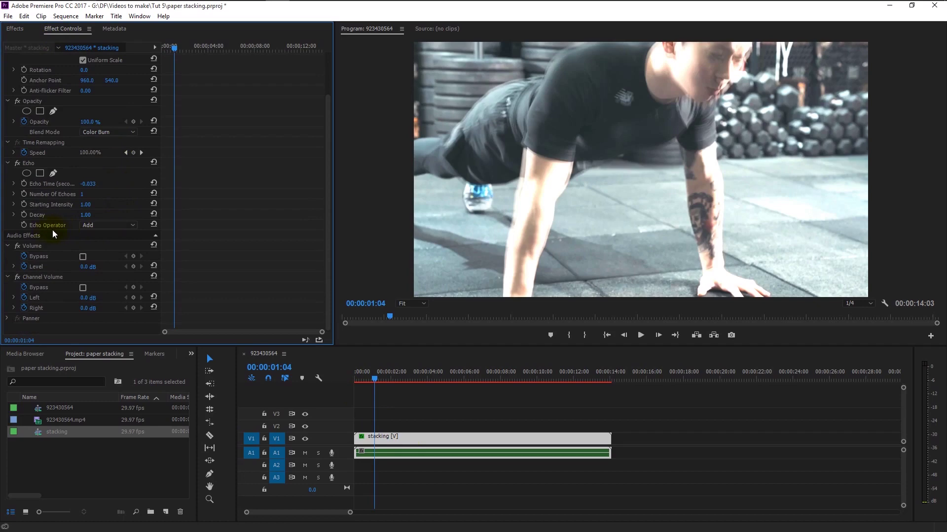
{"action": "left_click", "coordinate": [98, 226]}
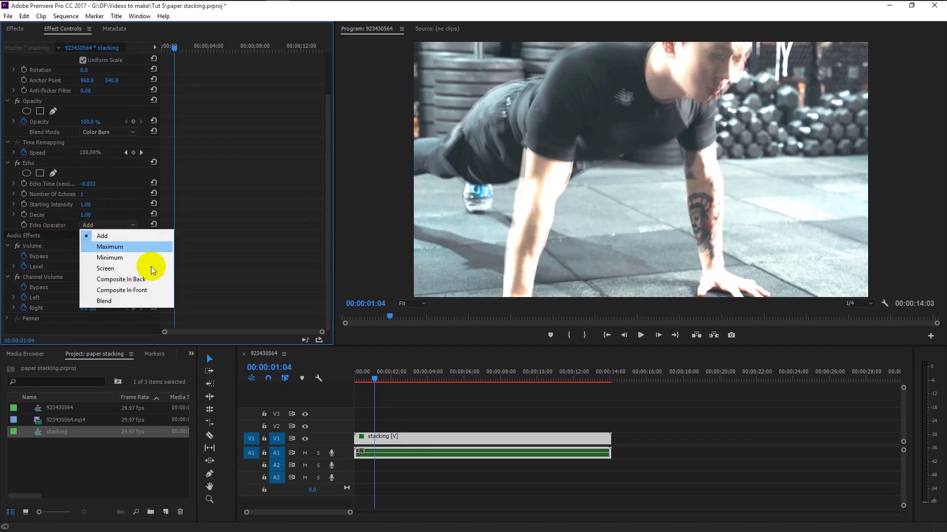
{"action": "left_click", "coordinate": [156, 279]}
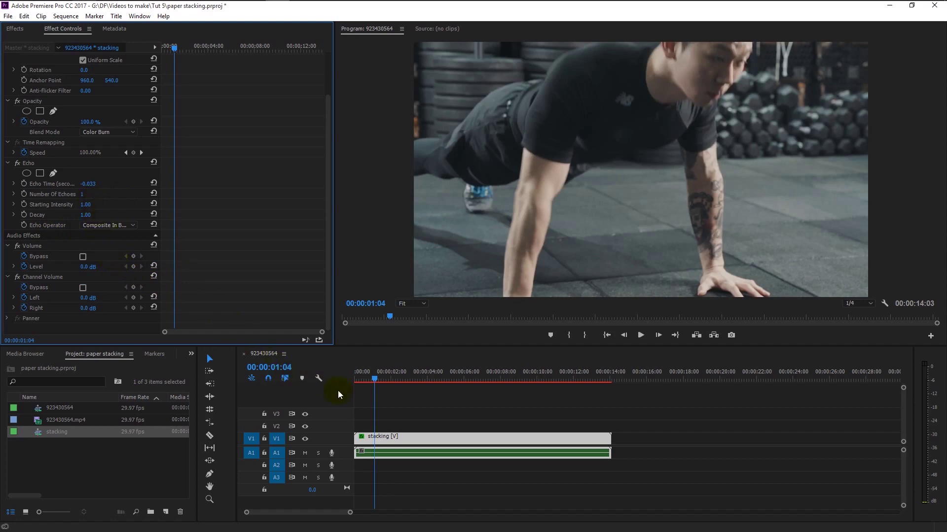
Step: Set Number Of Echoes to 4 and step through frames to inspect them
{"action": "left_click_drag", "start_coordinate": [373, 377], "coordinate": [358, 379]}
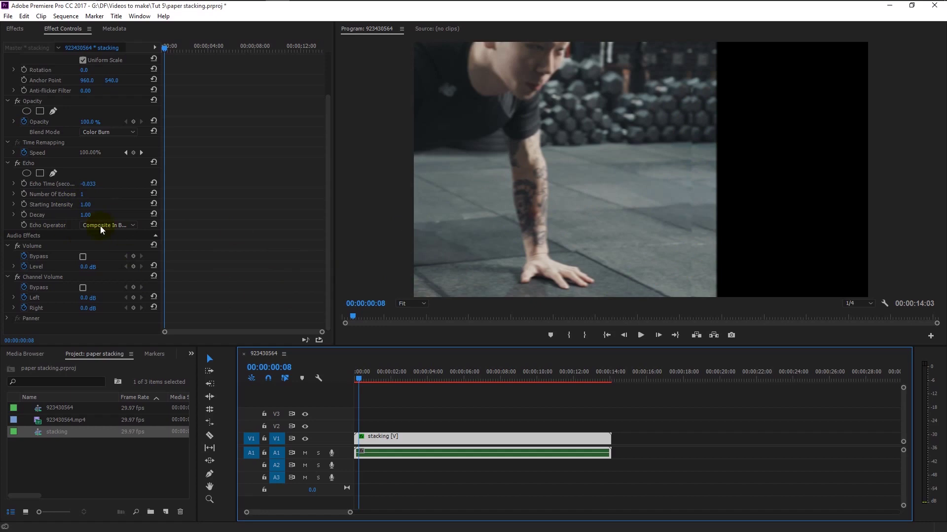
{"action": "left_click", "coordinate": [90, 197]}
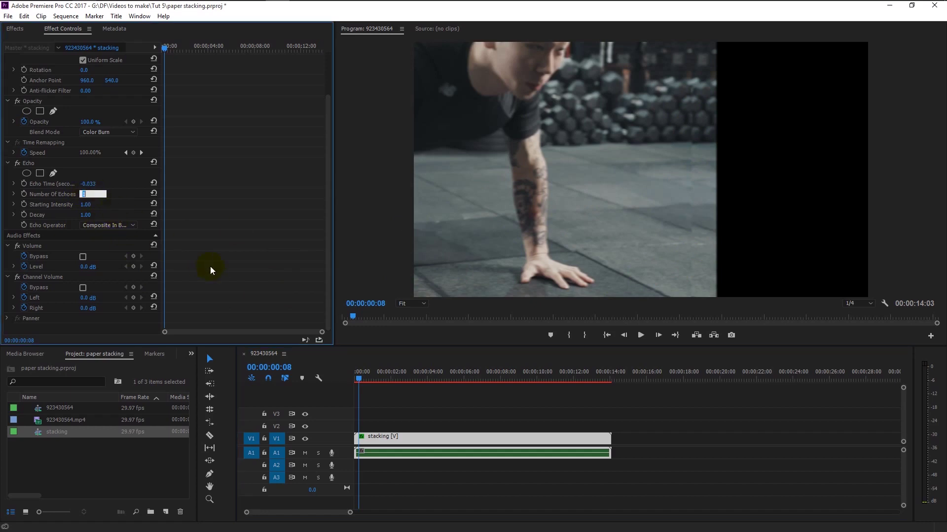
{"action": "type", "text": "4"}
{"action": "key", "text": "Return"}
{"action": "left_click_drag", "start_coordinate": [362, 377], "coordinate": [360, 379]}
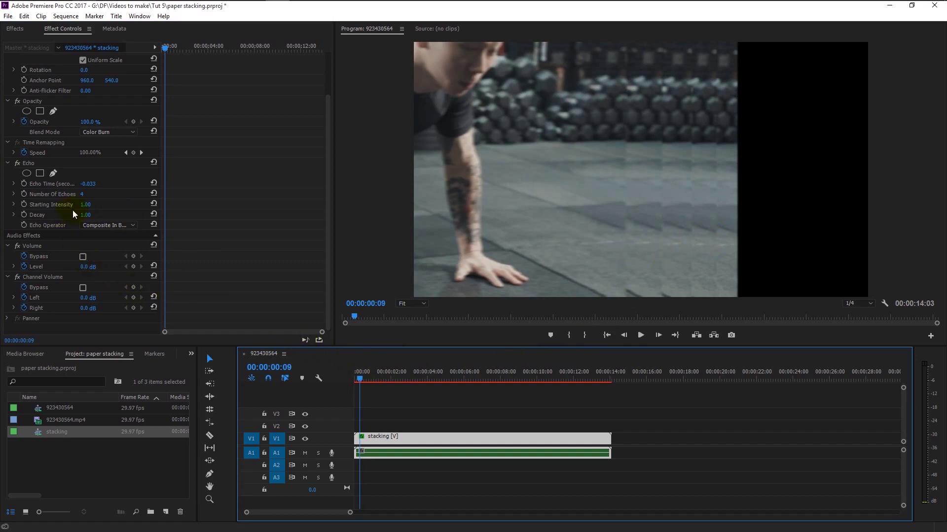
Step: Set Echo Time to -0.1 and play the sequence from the start
{"action": "left_click", "coordinate": [91, 184]}
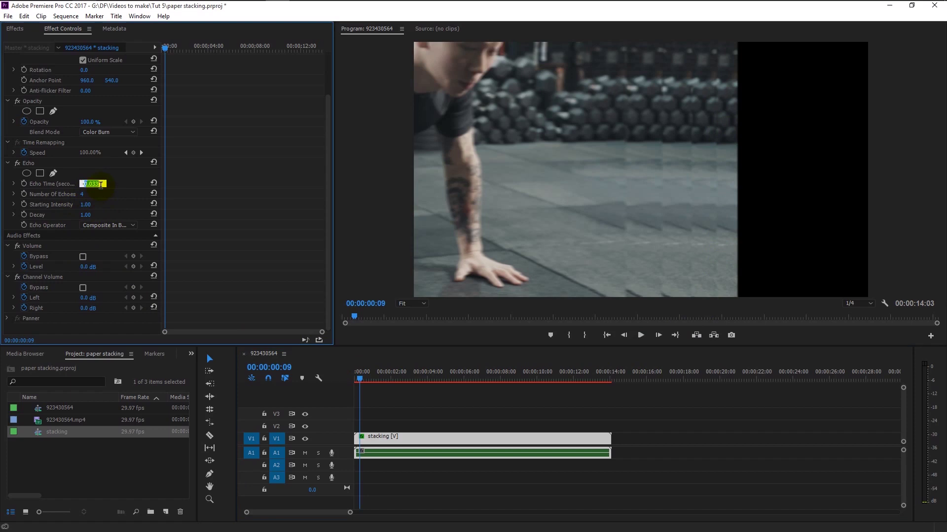
{"action": "type", "text": "-0.1"}
{"action": "key", "text": "Return"}
{"action": "left_click", "coordinate": [354, 380]}
{"action": "key", "text": "space"}
Step: Play the sequence from the start twice to review the current echoes
{"action": "left_click", "coordinate": [354, 380]}
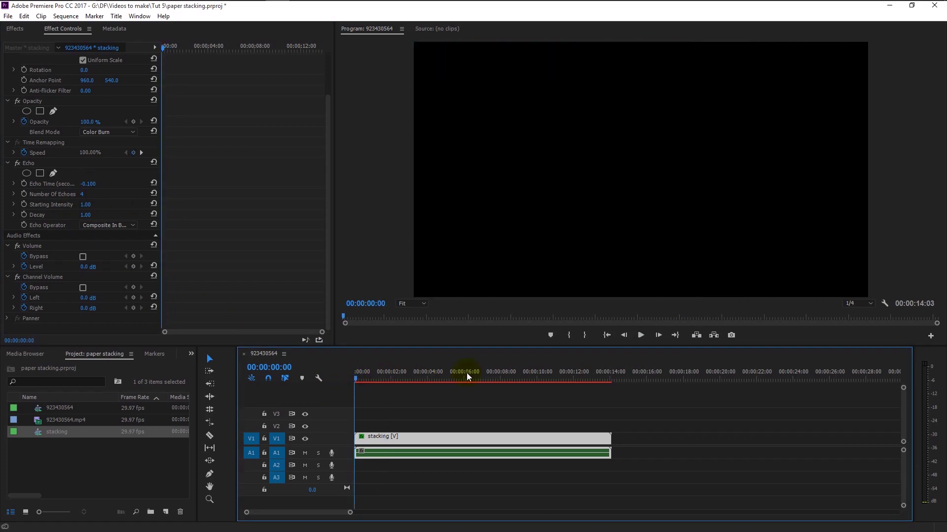
{"action": "left_click", "coordinate": [638, 337]}
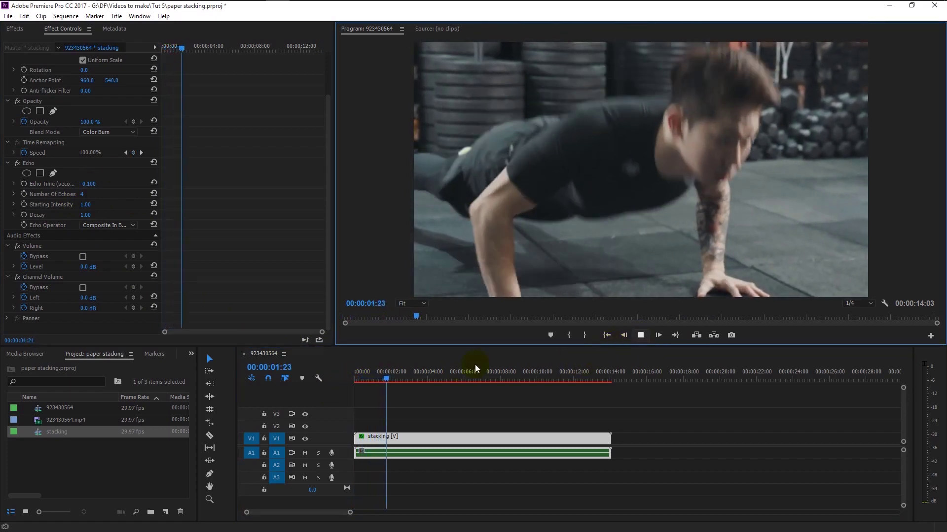
{"action": "left_click", "coordinate": [386, 380]}
{"action": "left_click_drag", "start_coordinate": [377, 382], "coordinate": [348, 382]}
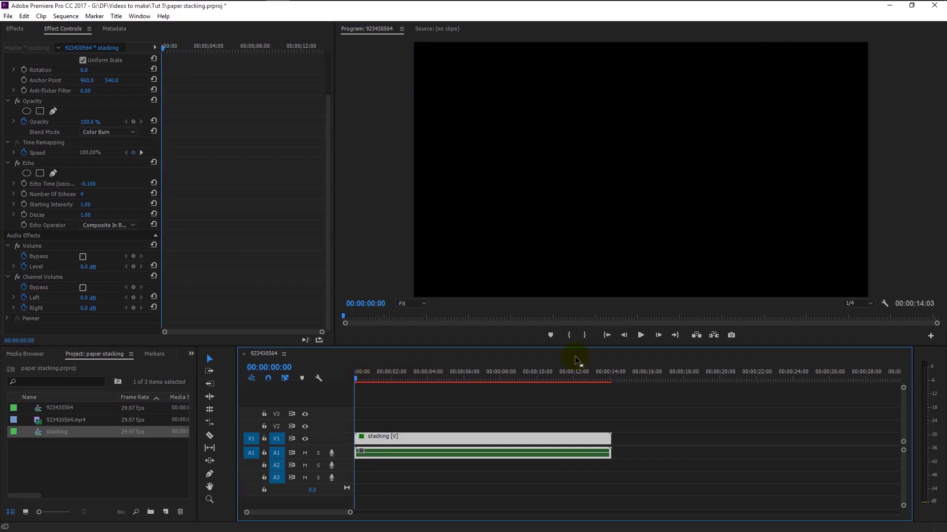
{"action": "left_click", "coordinate": [643, 338]}
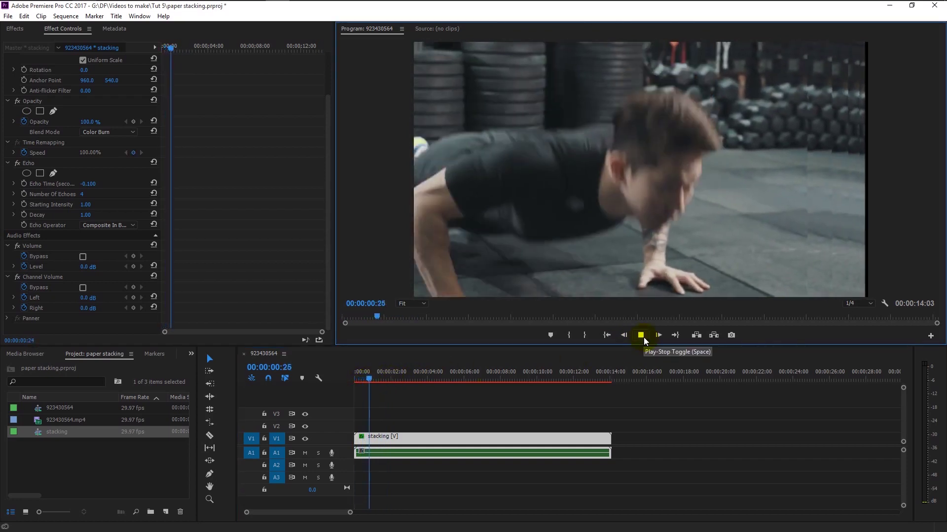
{"action": "left_click", "coordinate": [361, 379]}
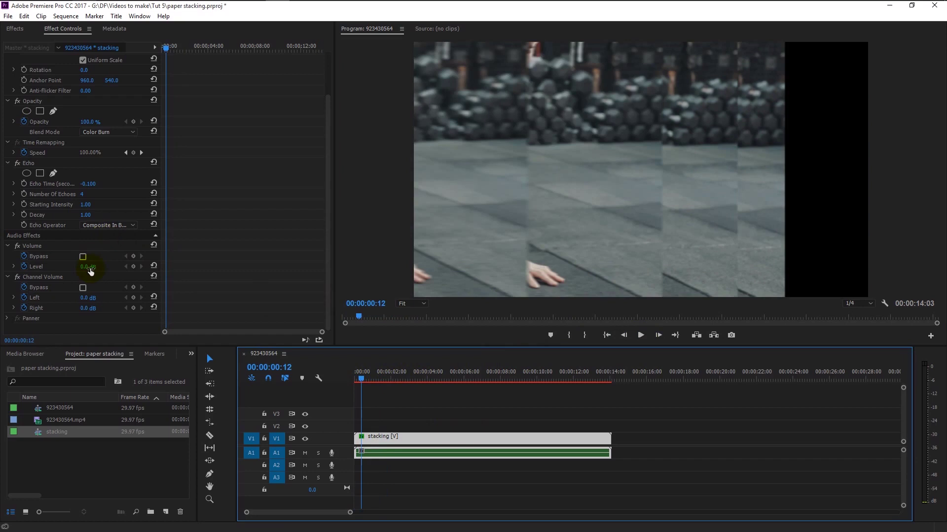
Step: Try an Echo Time of -0.050 and preview the result several times
{"action": "left_click_drag", "start_coordinate": [89, 188], "coordinate": [114, 189]}
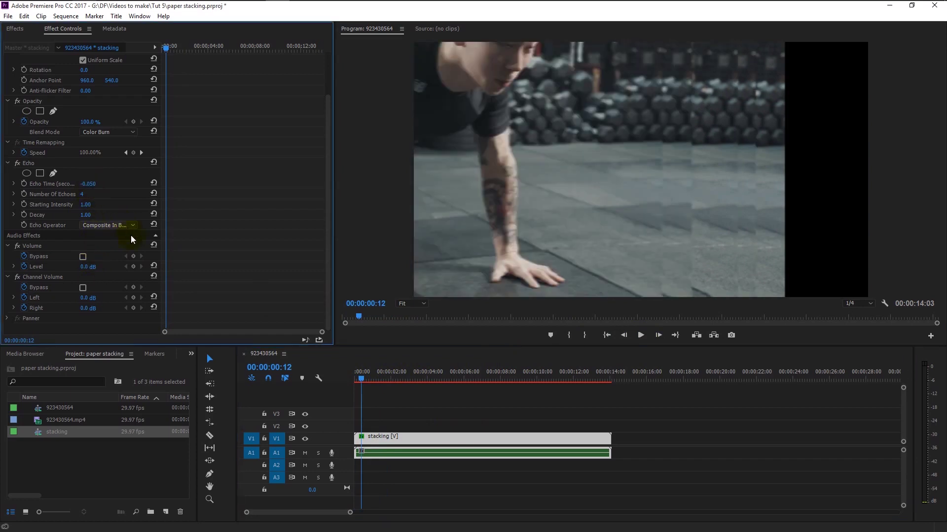
{"action": "left_click_drag", "start_coordinate": [358, 380], "coordinate": [352, 380]}
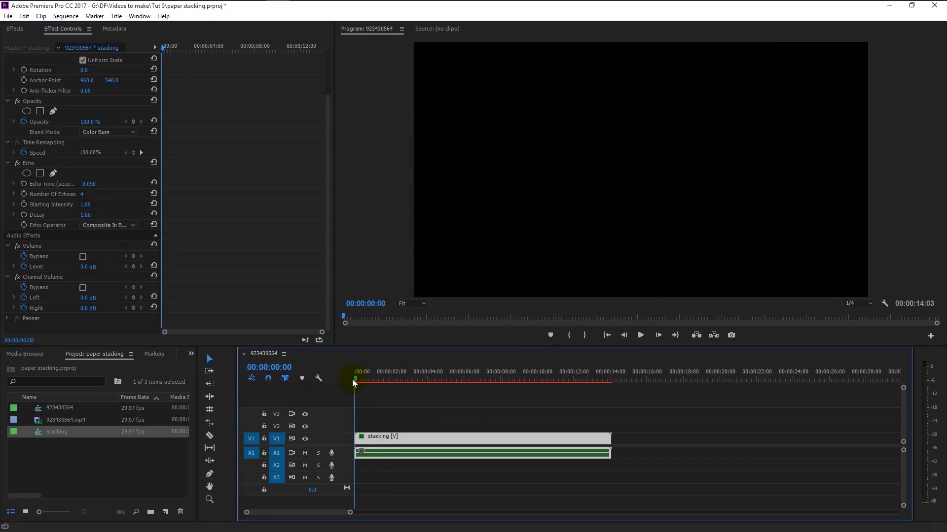
{"action": "left_click", "coordinate": [640, 336]}
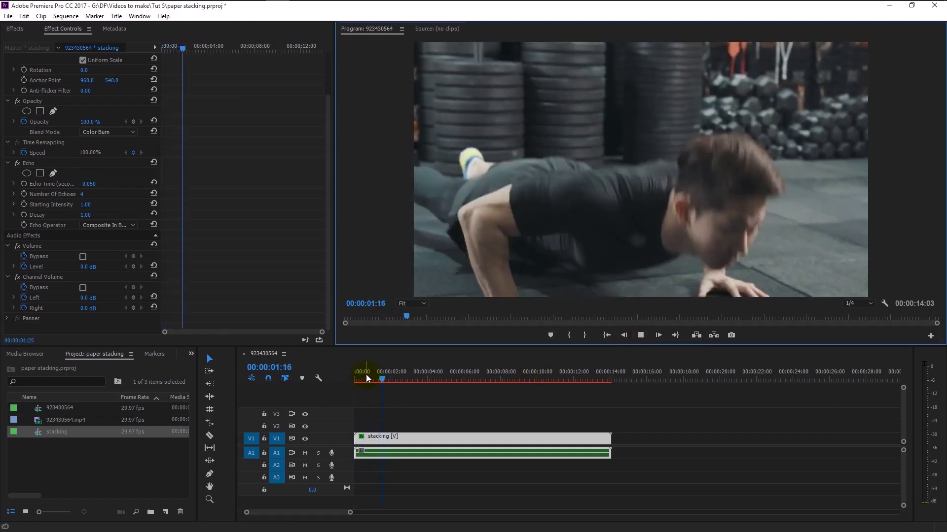
{"action": "left_click_drag", "start_coordinate": [365, 377], "coordinate": [345, 380]}
{"action": "left_click", "coordinate": [641, 335]}
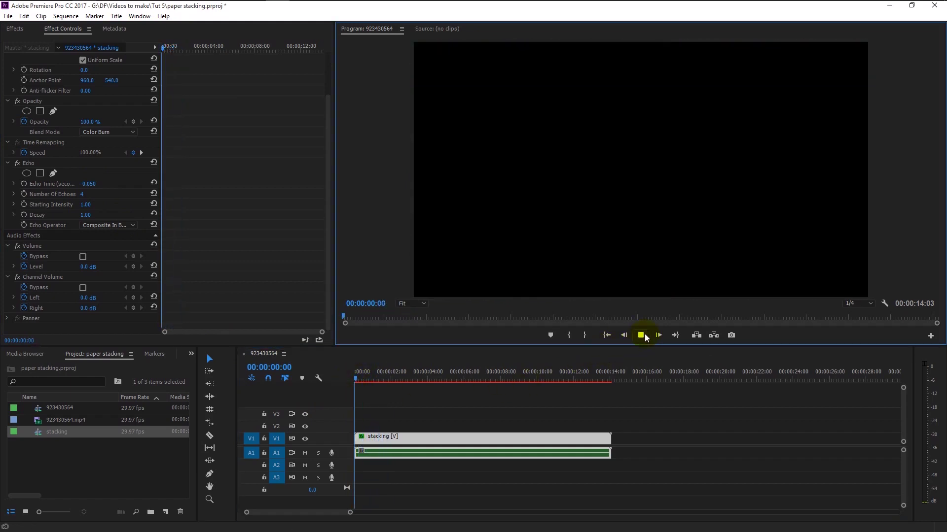
{"action": "left_click", "coordinate": [641, 335]}
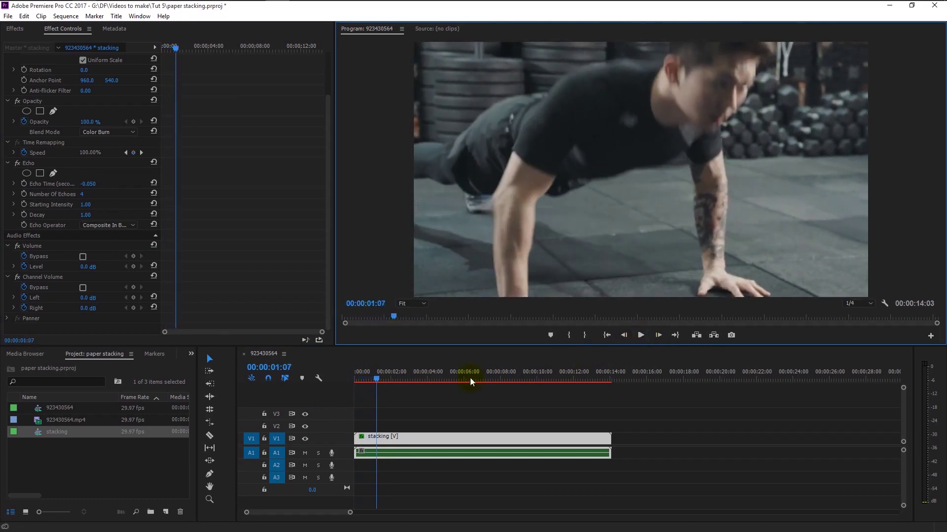
{"action": "left_click_drag", "start_coordinate": [376, 376], "coordinate": [346, 384]}
{"action": "left_click", "coordinate": [641, 337]}
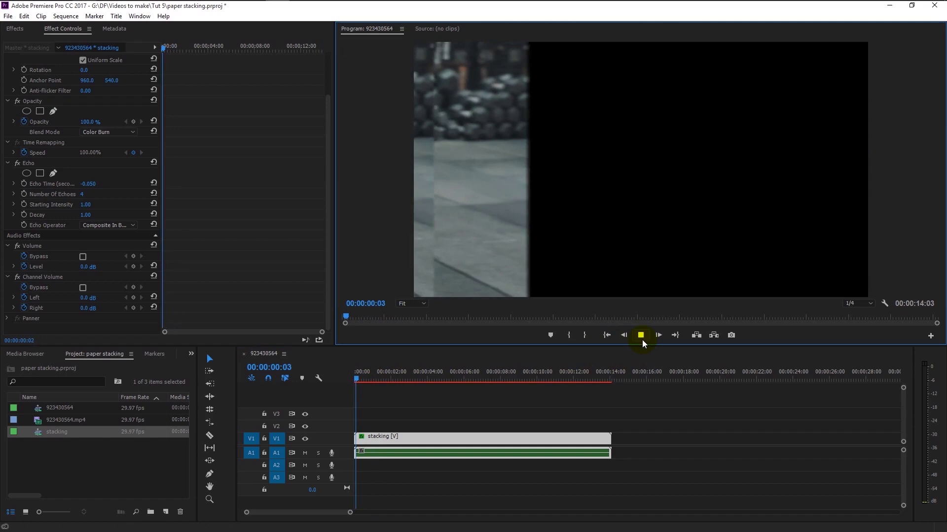
{"action": "left_click", "coordinate": [642, 339]}
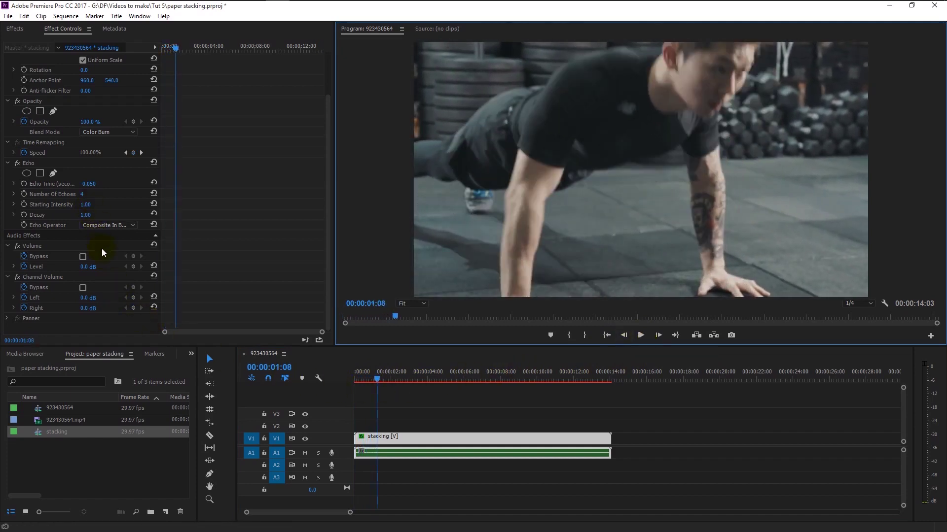
Step: Set Echo Time to -0.120 and play through the clip to check the echo spacing
{"action": "left_click", "coordinate": [90, 185]}
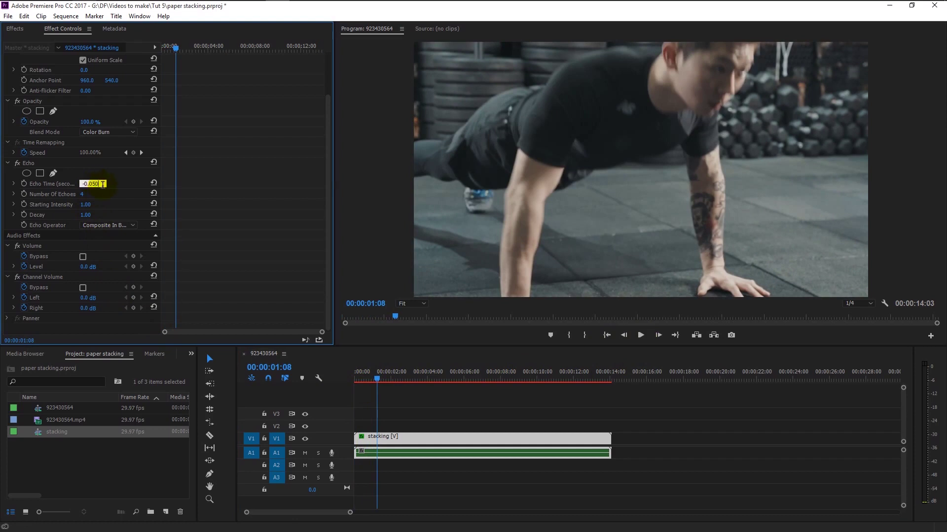
{"action": "type", "text": "-0.12"}
{"action": "key", "text": "Return"}
{"action": "left_click", "coordinate": [357, 377]}
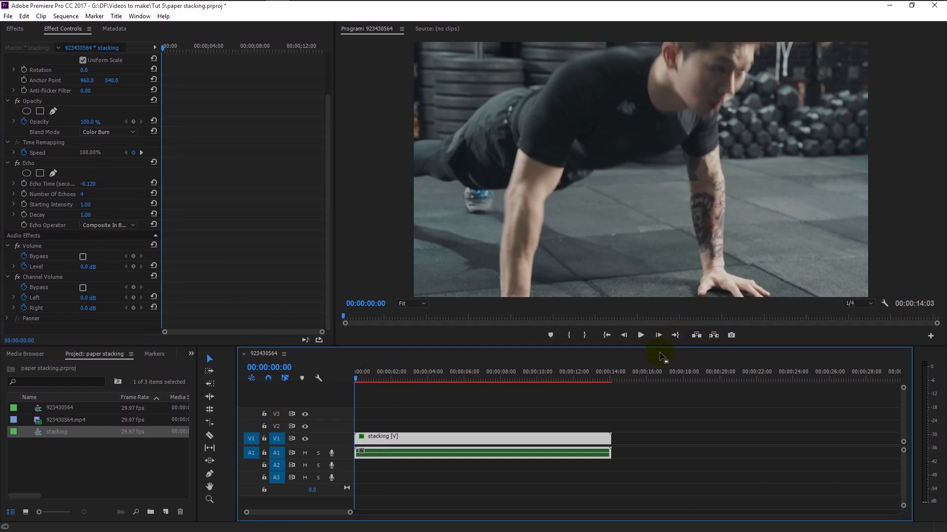
{"action": "key", "text": "space"}
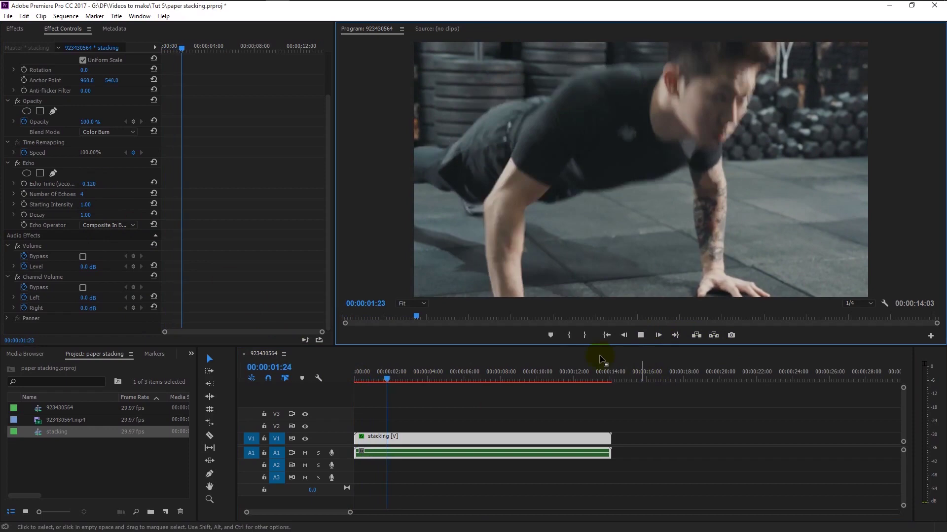
{"action": "mouse_move", "coordinate": [362, 378]}
{"action": "left_mouse_down"}
{"action": "mouse_move", "coordinate": [389, 380]}
{"action": "mouse_move", "coordinate": [368, 378]}
{"action": "left_mouse_up"}
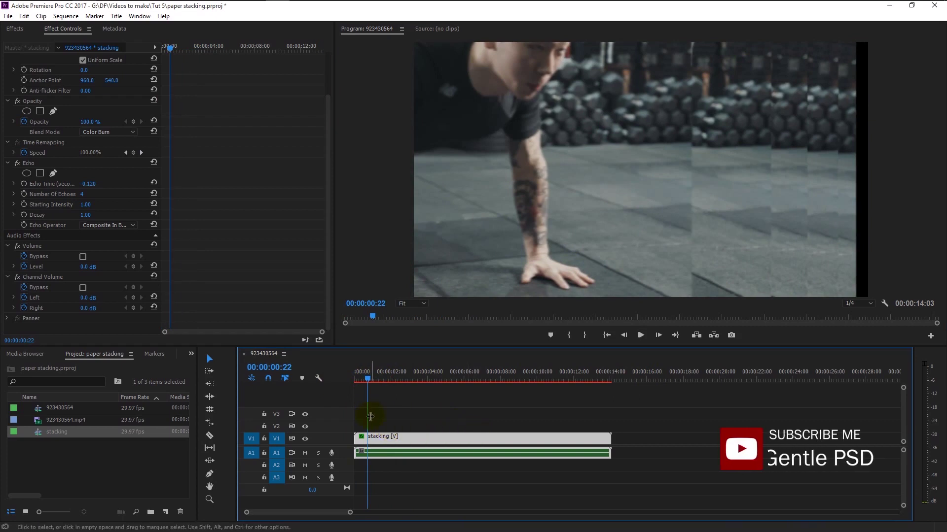
Step: Search the effects for 'drop sh' and apply Drop Shadow to the stacking clip
{"action": "left_click", "coordinate": [17, 28]}
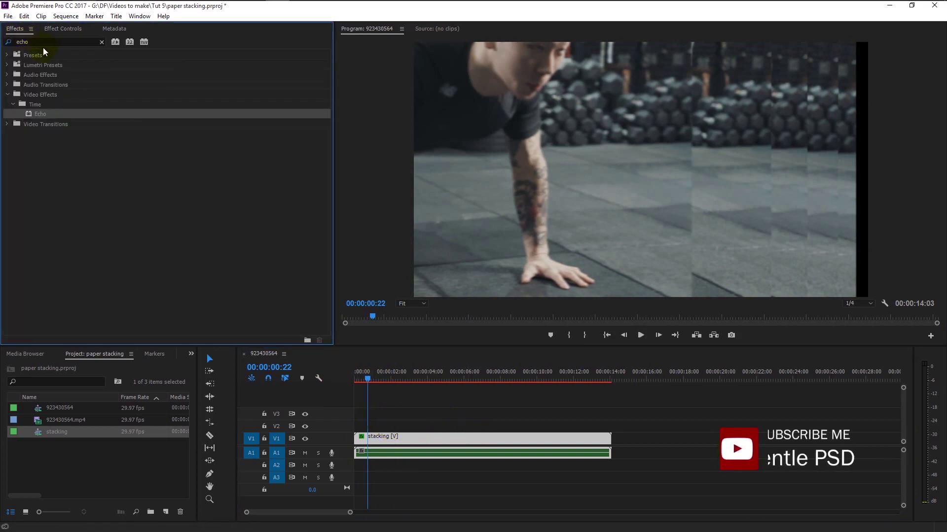
{"action": "double_click", "coordinate": [43, 44]}
{"action": "type", "text": "drop sh"}
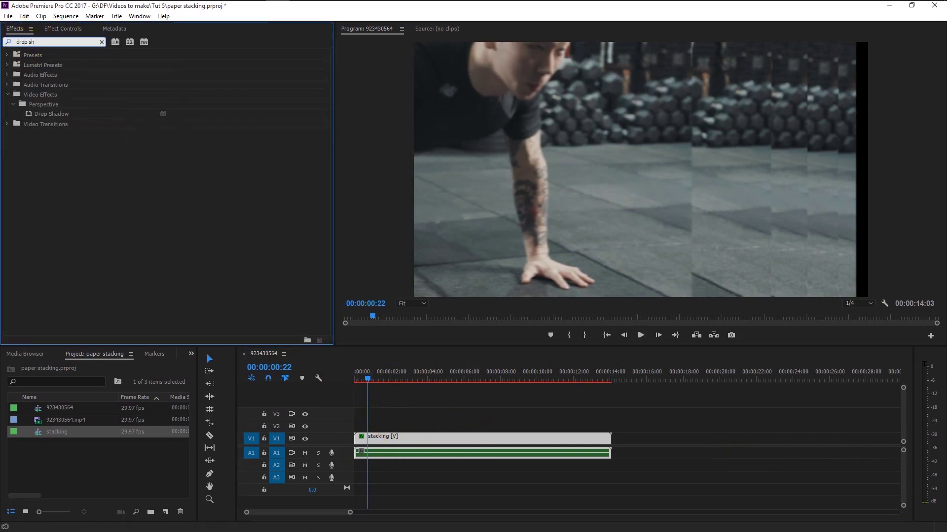
{"action": "left_click", "coordinate": [40, 113]}
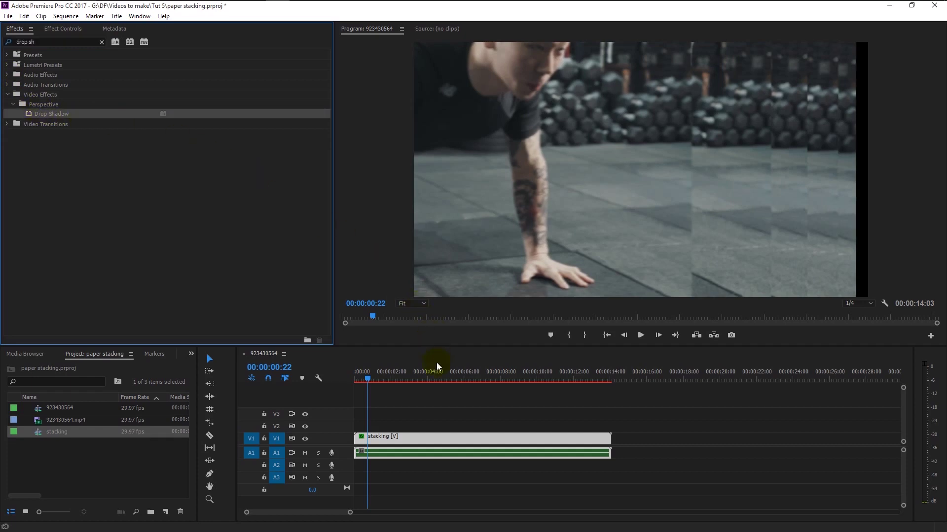
Step: Move Drop Shadow above Echo in the Effect Controls order
{"action": "left_click", "coordinate": [74, 28]}
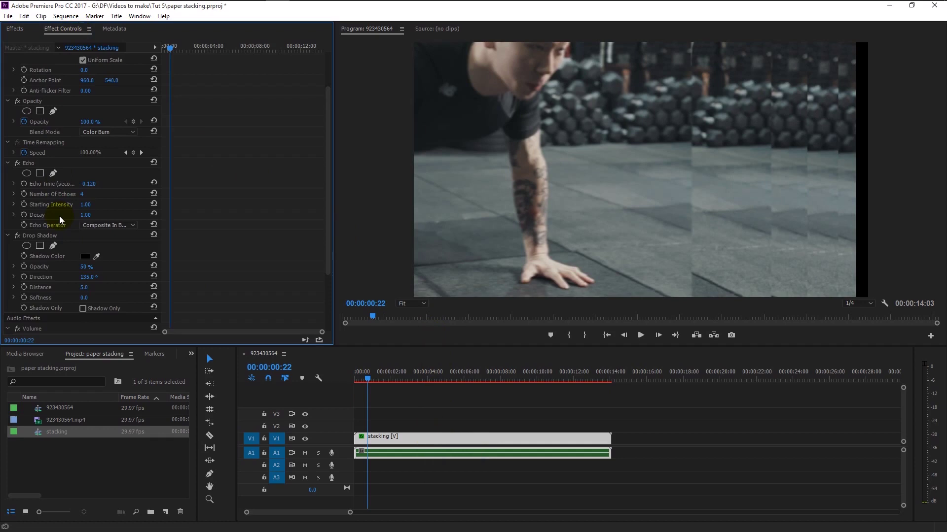
{"action": "scroll", "coordinate": [59, 217], "scroll_direction": "down", "scroll_amount": 4}
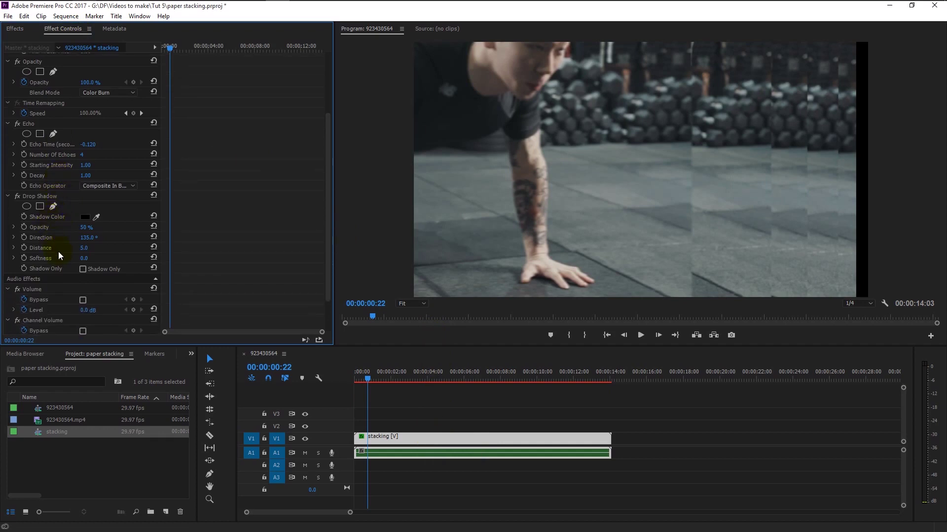
{"action": "scroll", "coordinate": [62, 257], "scroll_direction": "up", "scroll_amount": 4}
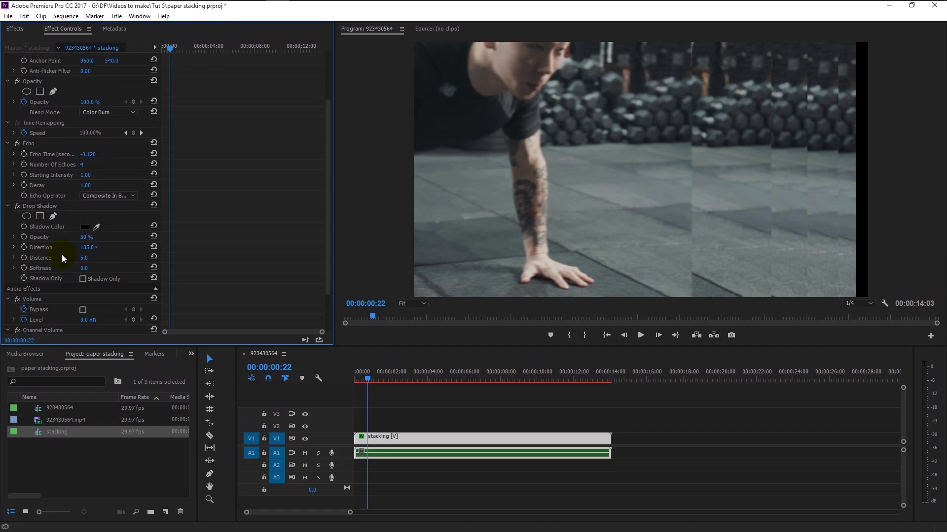
{"action": "scroll", "coordinate": [61, 254], "scroll_direction": "up", "scroll_amount": 1}
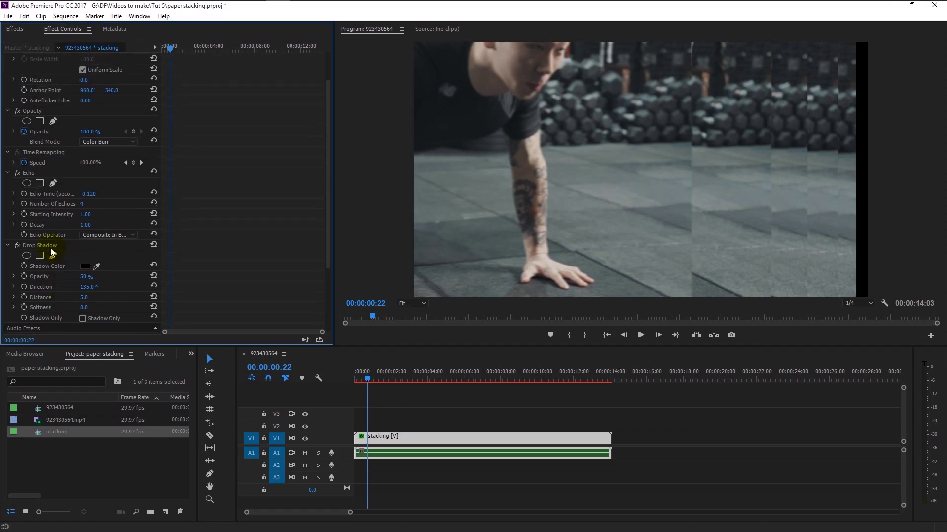
{"action": "left_click", "coordinate": [50, 246]}
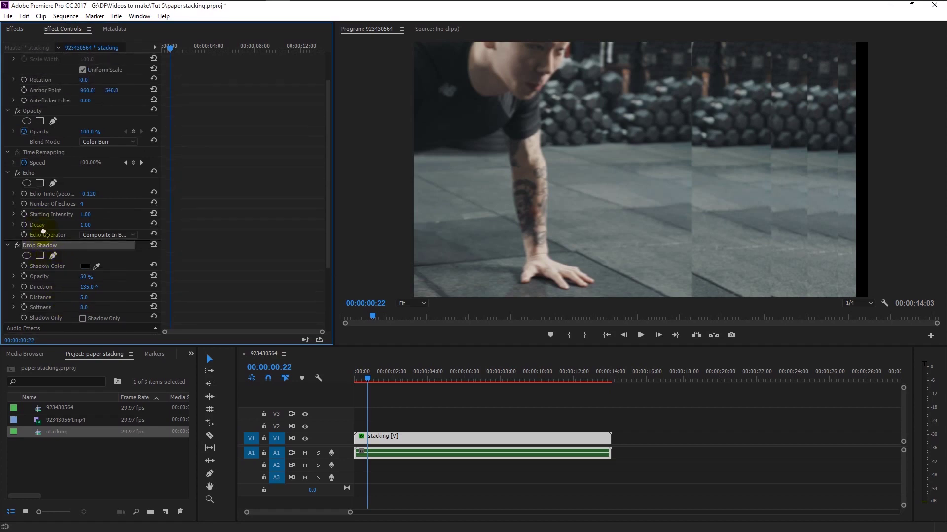
{"action": "left_click_drag", "start_coordinate": [45, 185], "coordinate": [45, 170]}
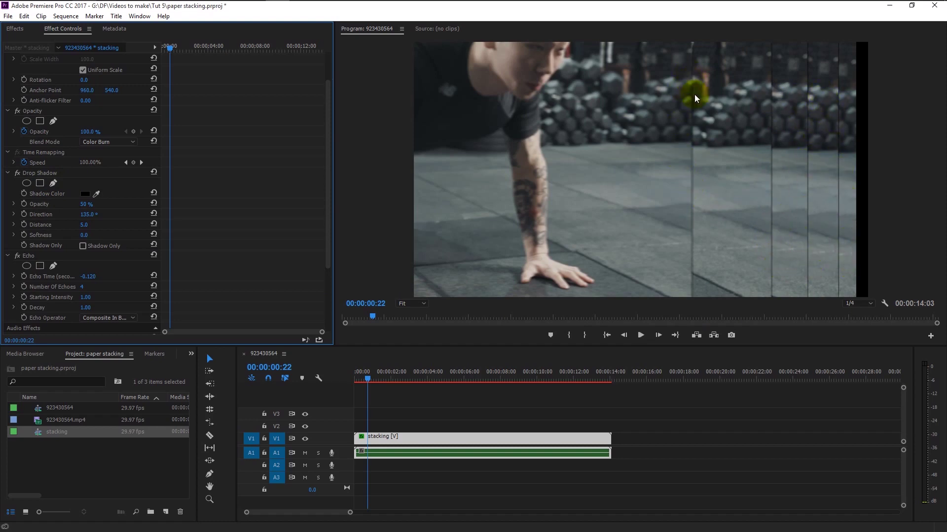
Step: Set the drop shadow distance to 14 and softness to 11
{"action": "left_click", "coordinate": [705, 239]}
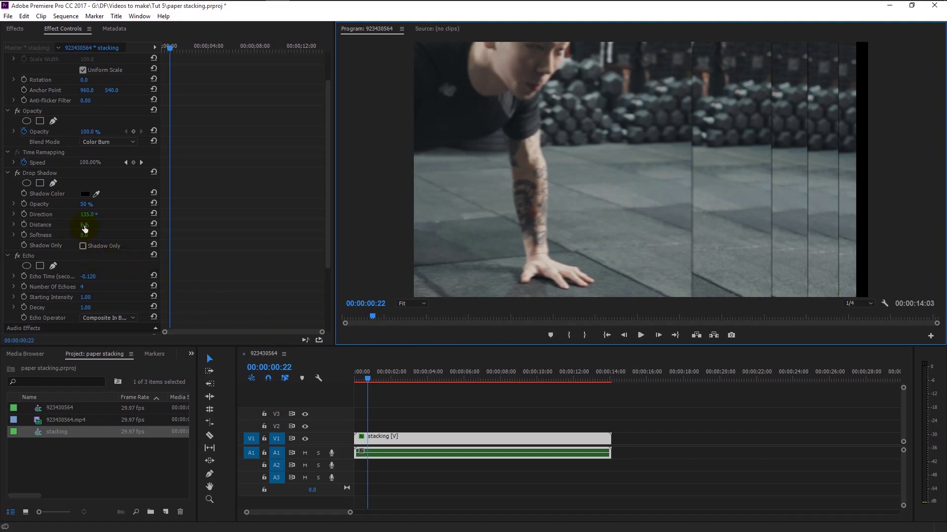
{"action": "left_click_drag", "start_coordinate": [85, 229], "coordinate": [81, 225]}
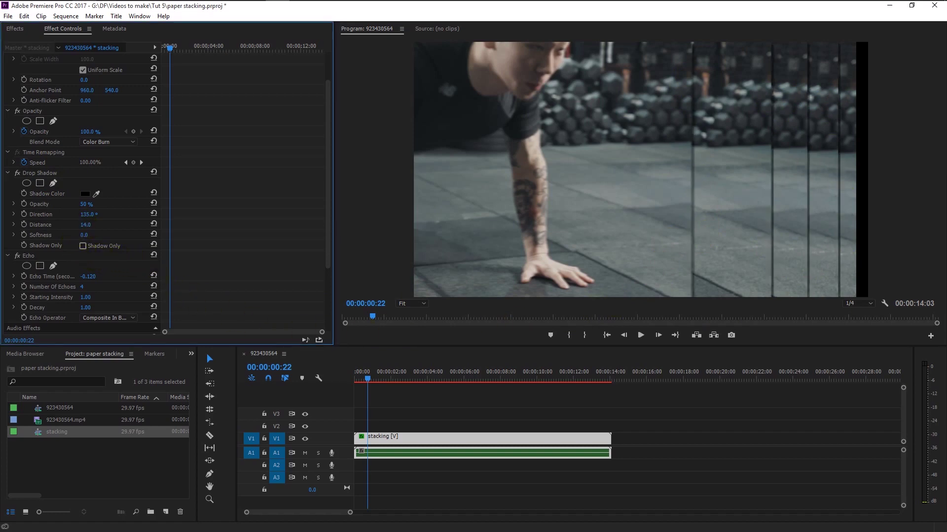
{"action": "left_click", "coordinate": [84, 235]}
{"action": "type", "text": "5"}
{"action": "key", "text": "Return"}
{"action": "double_click", "coordinate": [374, 438]}
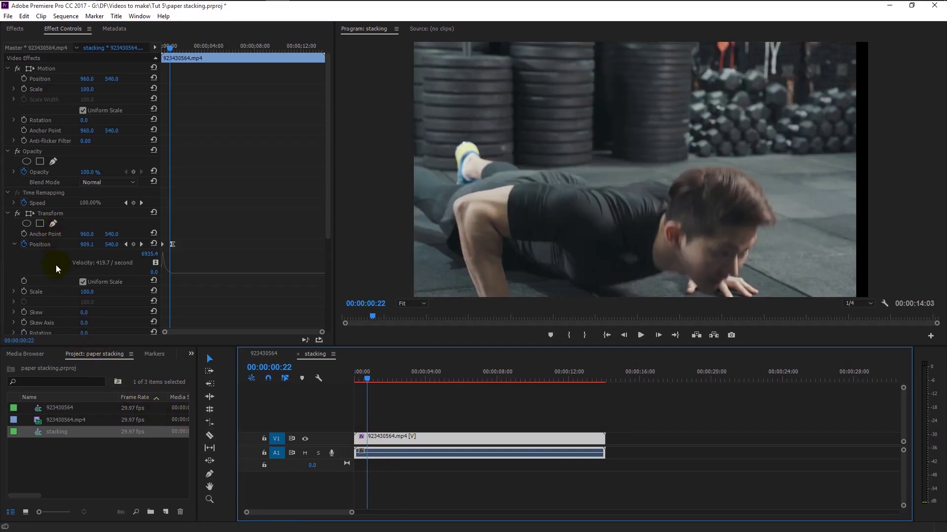
{"action": "scroll", "coordinate": [56, 270], "scroll_direction": "down", "scroll_amount": 3}
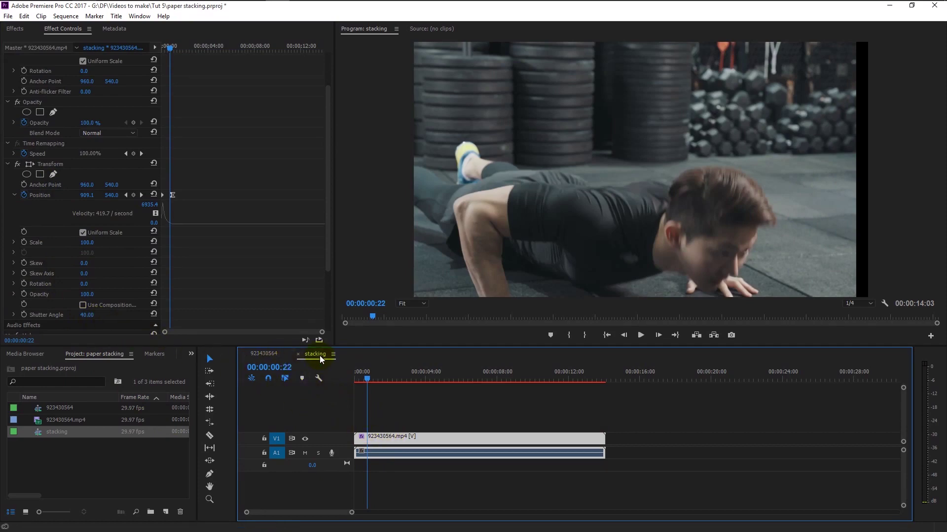
{"action": "left_click", "coordinate": [263, 353]}
{"action": "left_click_drag", "start_coordinate": [363, 380], "coordinate": [348, 374]}
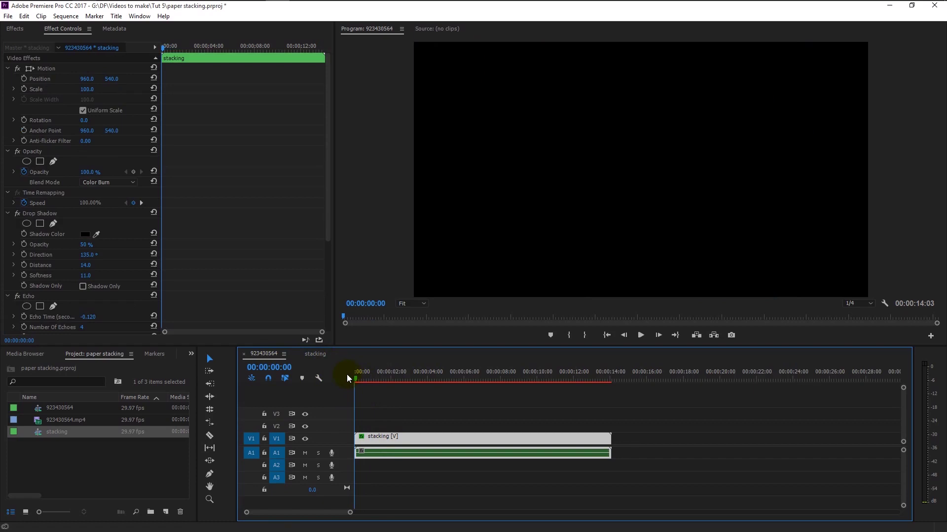
{"action": "left_click", "coordinate": [640, 337]}
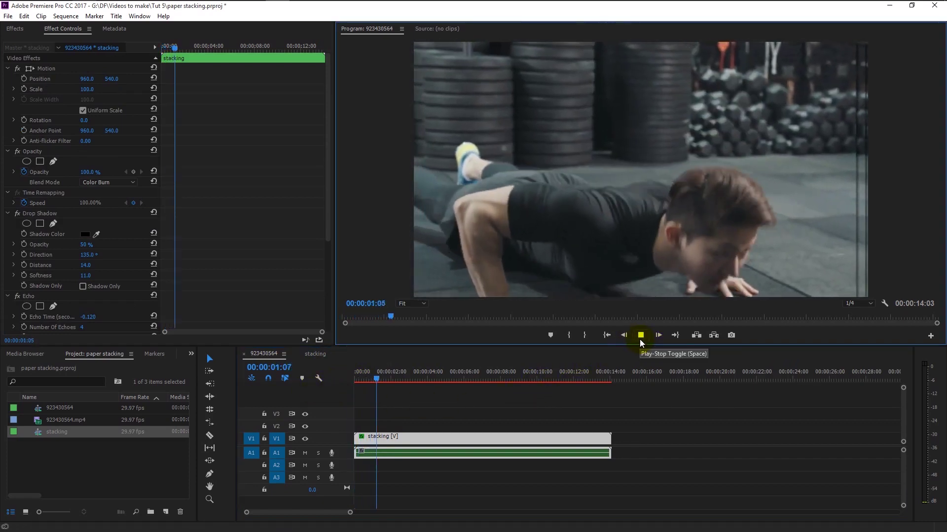
{"action": "left_click", "coordinate": [640, 339]}
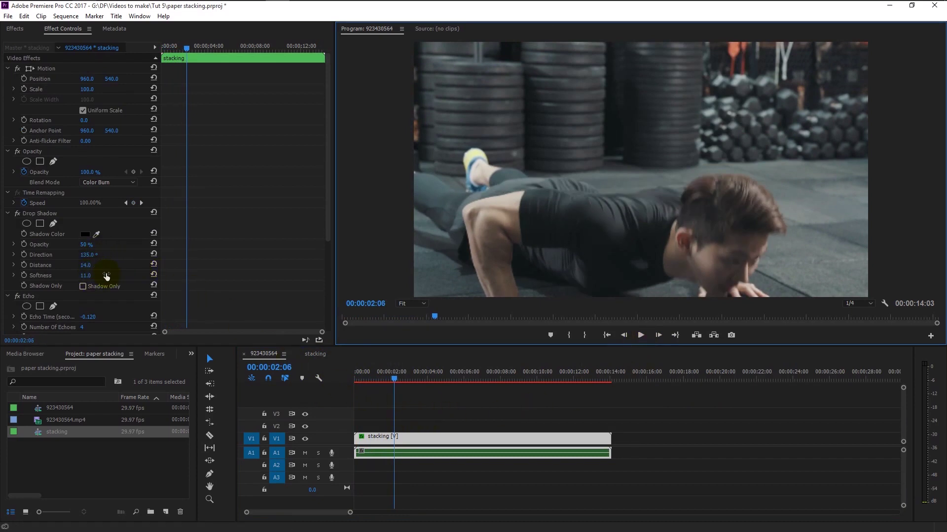
{"action": "scroll", "coordinate": [107, 274], "scroll_direction": "down", "scroll_amount": 5}
{"action": "key", "text": "Home"}
{"action": "left_click", "coordinate": [640, 336]}
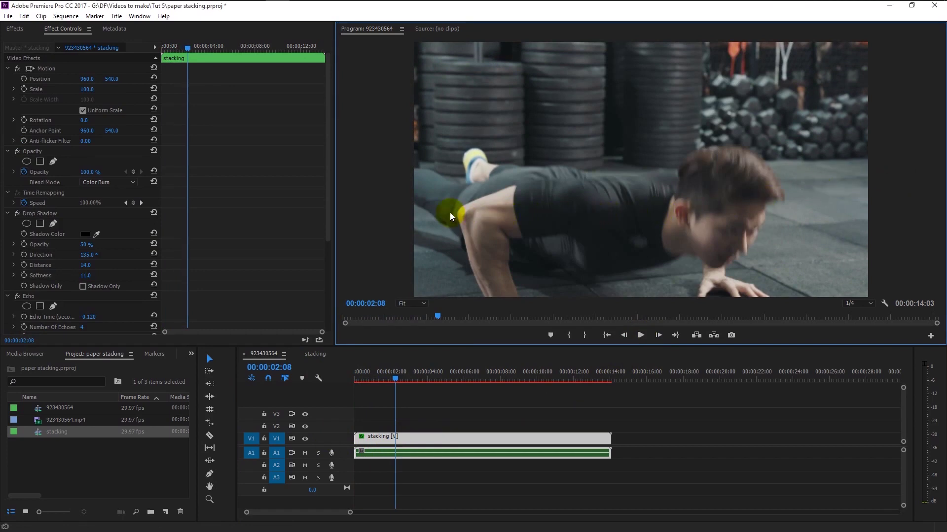
Step: Bring 708213662.mp4 from File Explorer onto V2 and move it to start at about 00:00:03
{"action": "left_click", "coordinate": [238, 395]}
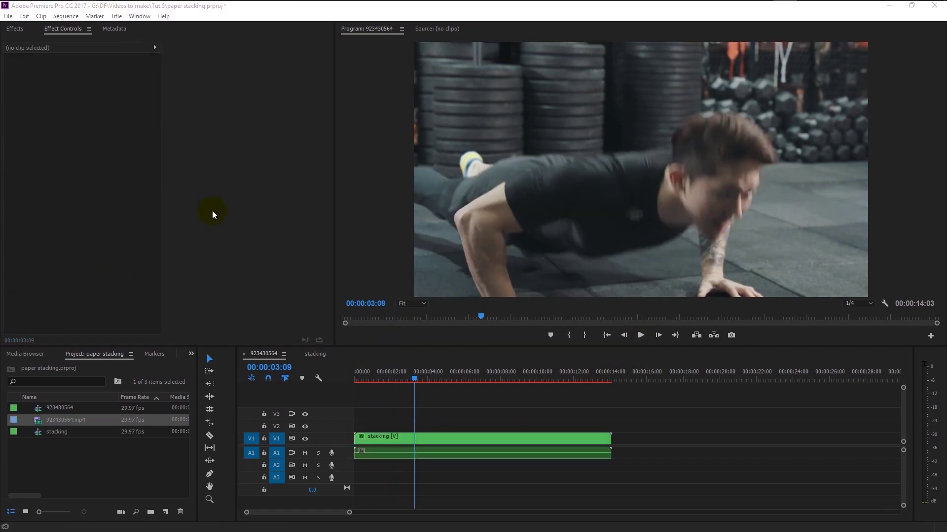
{"action": "mouse_move", "coordinate": [212, 4]}
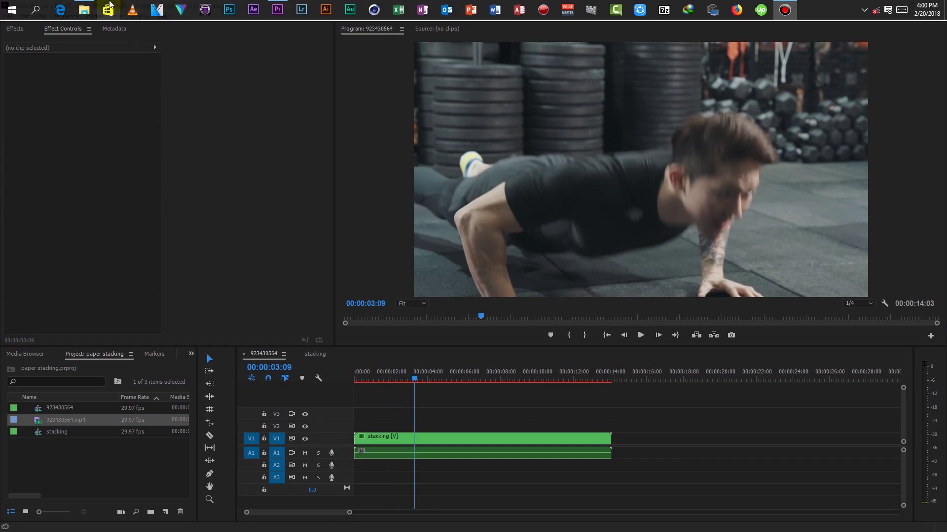
{"action": "left_click", "coordinate": [84, 9]}
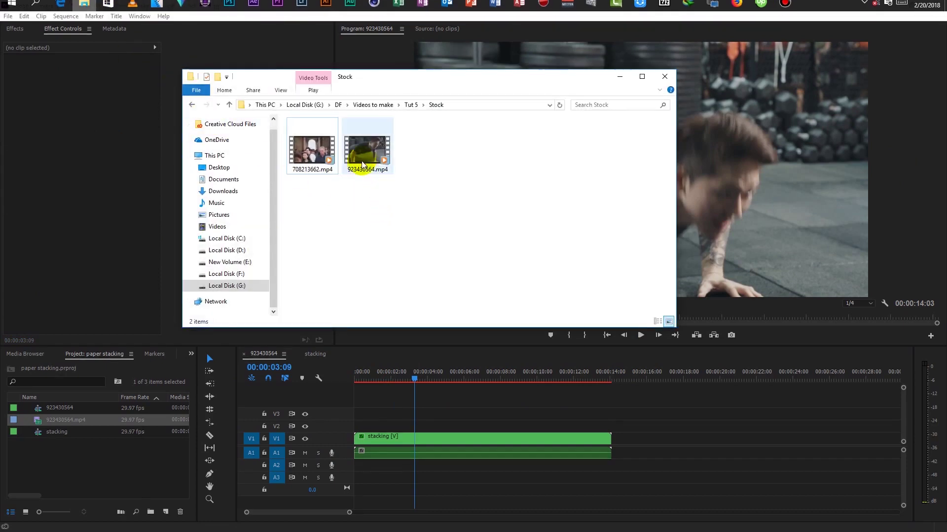
{"action": "left_click_drag", "start_coordinate": [320, 150], "coordinate": [597, 429]}
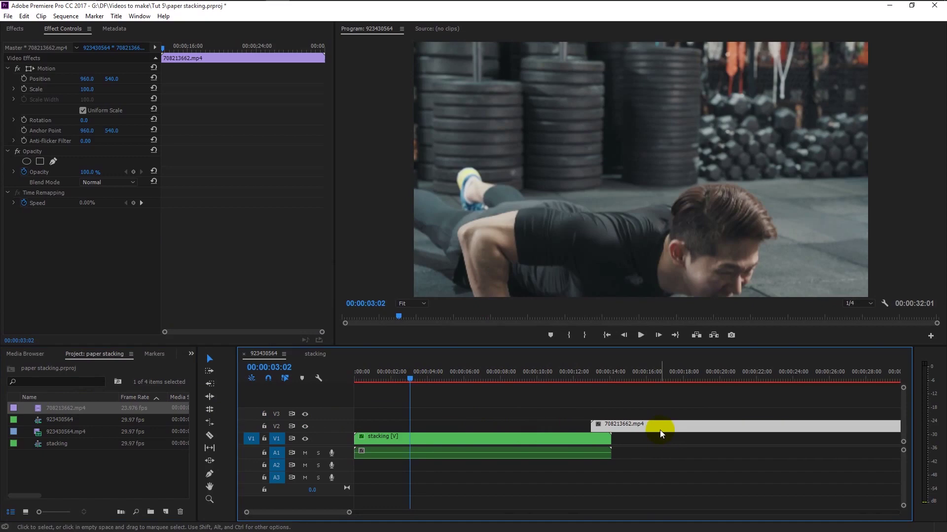
{"action": "left_click_drag", "start_coordinate": [657, 429], "coordinate": [481, 422]}
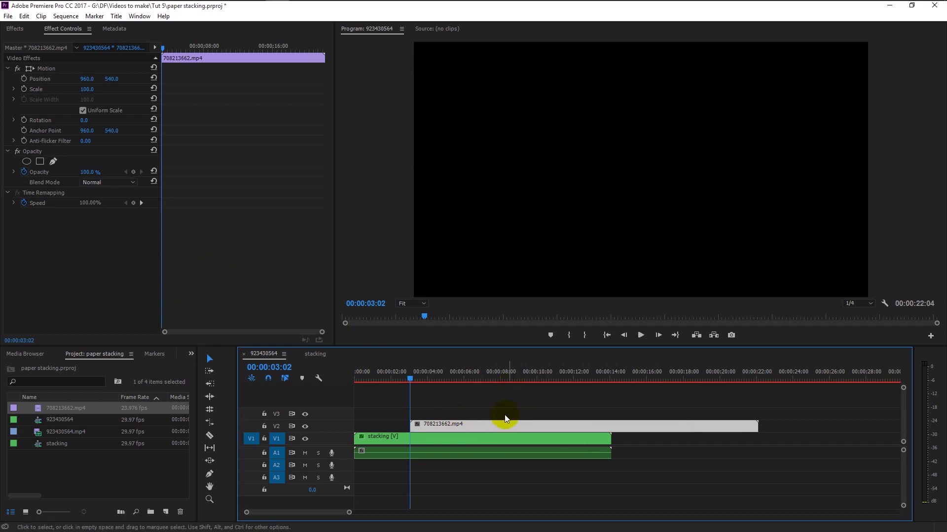
Step: Search 'transform' and apply the Distort > Transform effect to the 708213662.mp4 crowd clip
{"action": "left_click", "coordinate": [15, 28]}
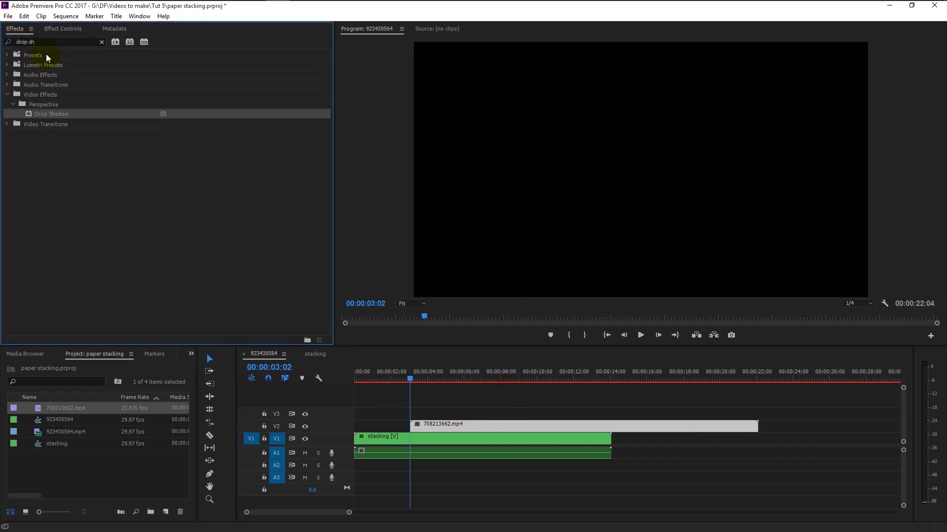
{"action": "left_click", "coordinate": [19, 42]}
{"action": "type", "text": "transform"}
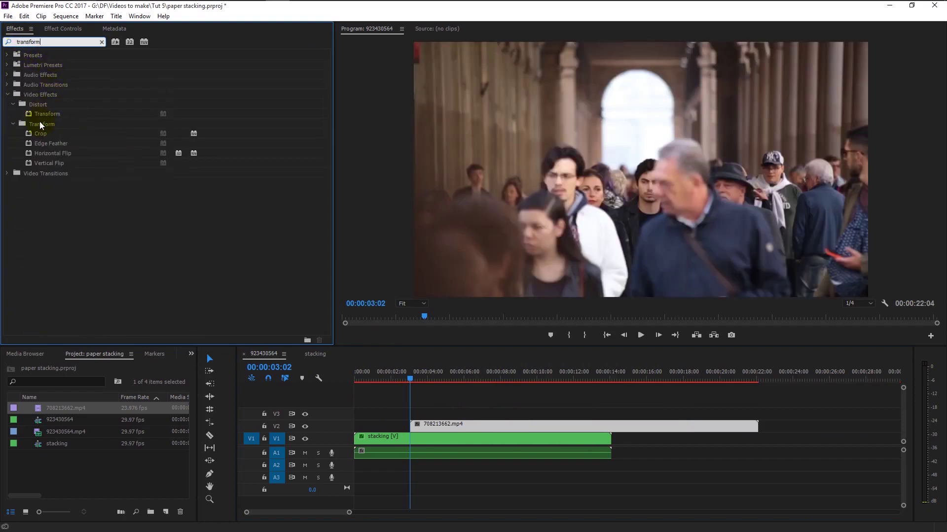
{"action": "left_click_drag", "start_coordinate": [42, 114], "coordinate": [475, 427]}
{"action": "left_click", "coordinate": [64, 29]}
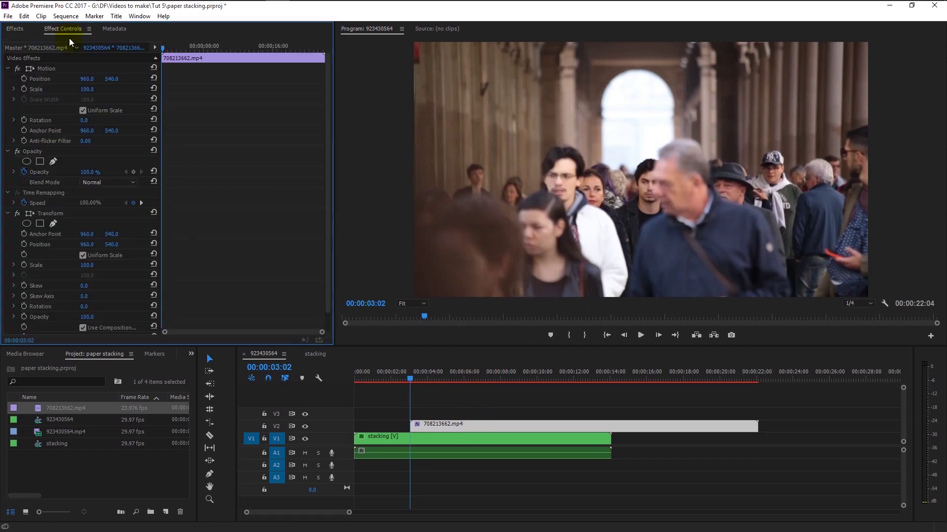
{"action": "scroll", "coordinate": [81, 223], "scroll_direction": "down", "scroll_amount": 1}
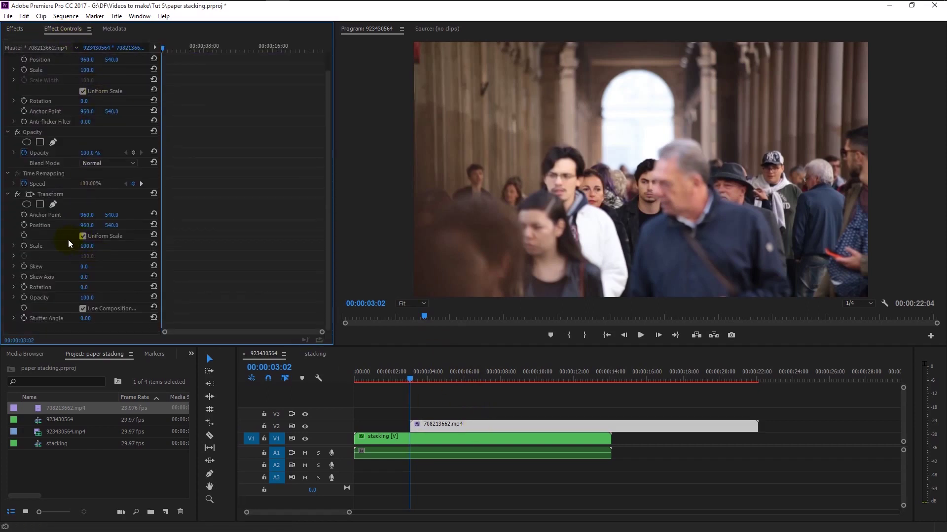
Step: Keyframe the Transform Position so the crowd clip starts off-screen right at X 2899
{"action": "left_click", "coordinate": [24, 226]}
{"action": "key", "text": "equal"}
{"action": "key", "text": "equal"}
{"action": "key", "text": "equal"}
{"action": "left_click_drag", "start_coordinate": [221, 332], "coordinate": [186, 332]}
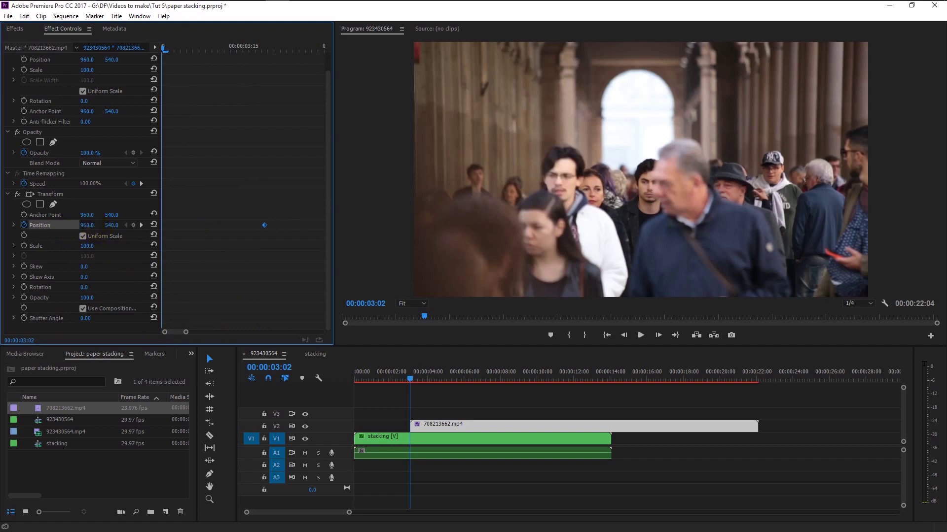
{"action": "left_click_drag", "start_coordinate": [87, 225], "coordinate": [383, 224]}
{"action": "left_click_drag", "start_coordinate": [739, 225], "coordinate": [95, 225]}
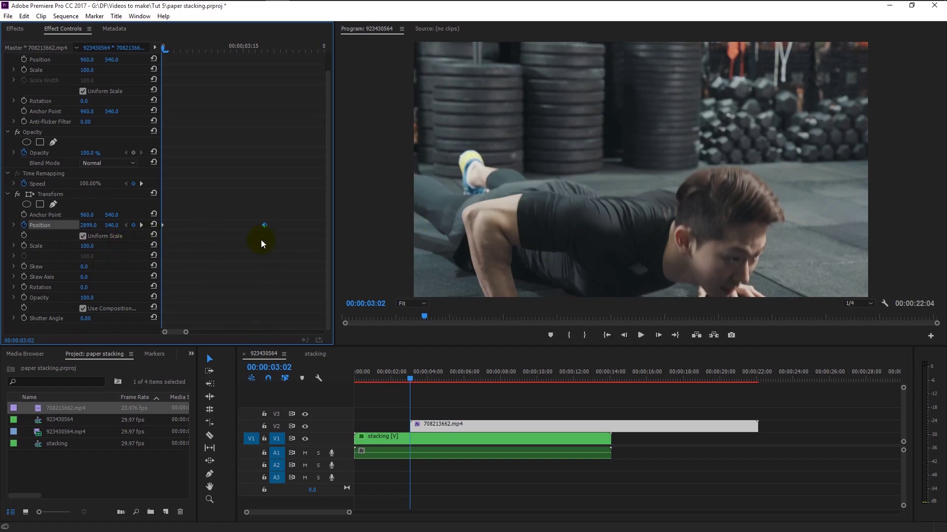
Step: Give the end Position keyframe Ease In interpolation and steepen its velocity curve for a sharp stop
{"action": "right_click", "coordinate": [265, 225]}
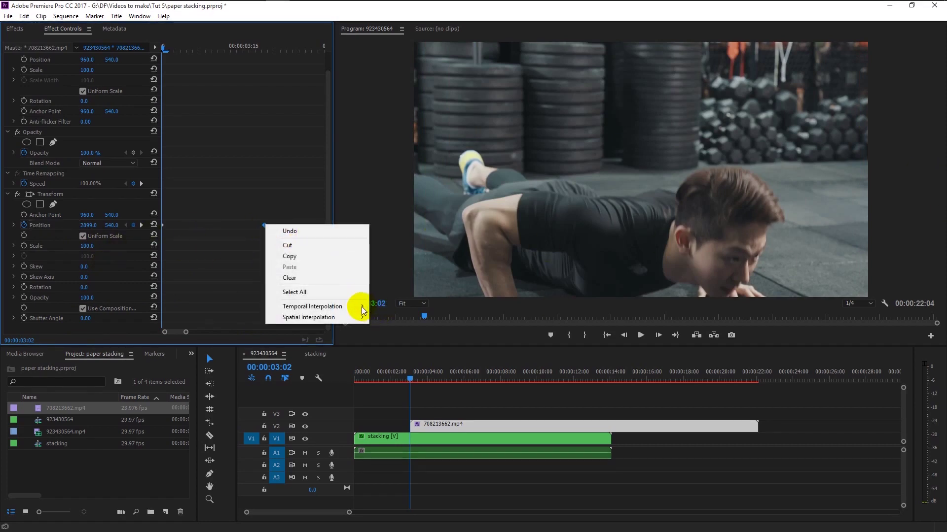
{"action": "mouse_move", "coordinate": [359, 307]}
{"action": "left_click", "coordinate": [415, 363]}
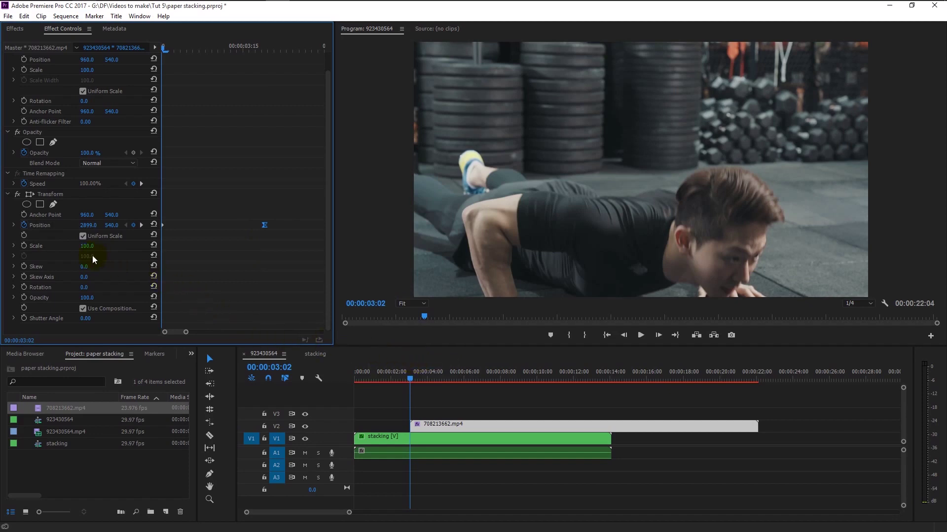
{"action": "left_click", "coordinate": [13, 226]}
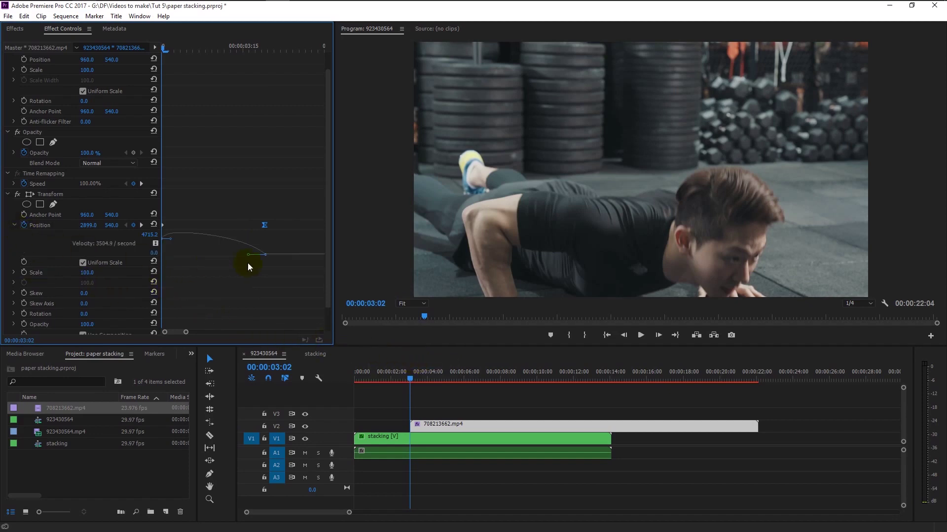
{"action": "left_click_drag", "start_coordinate": [246, 255], "coordinate": [217, 261]}
Step: Preview the slide-in twice and park the playhead mid-slide at 03:11
{"action": "left_click", "coordinate": [640, 335]}
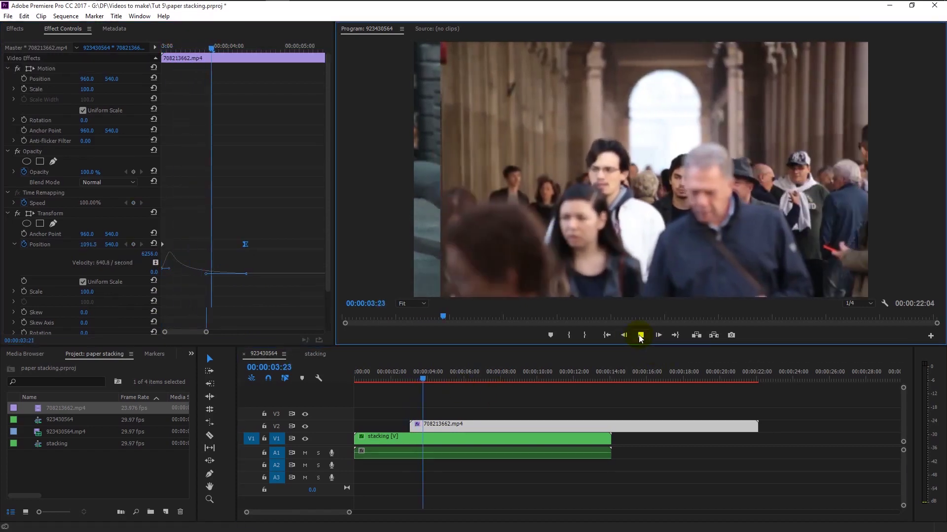
{"action": "left_click", "coordinate": [639, 337]}
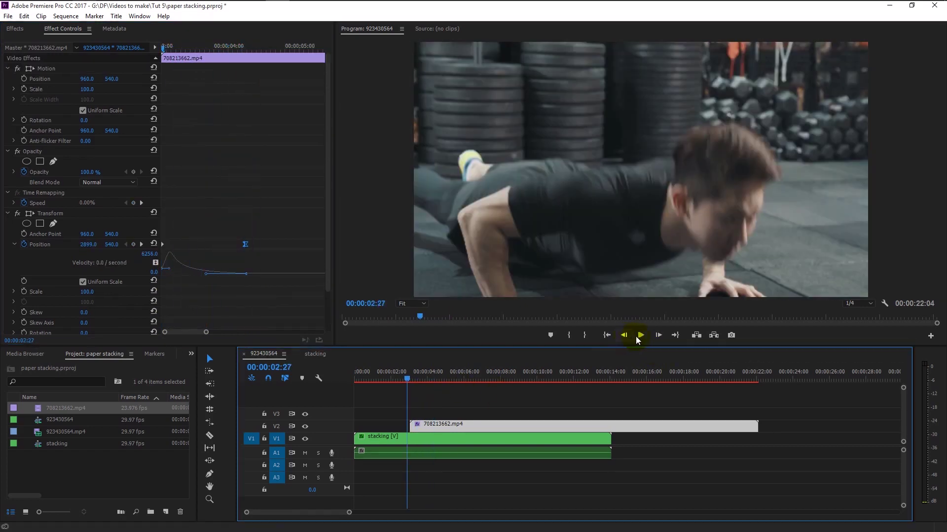
{"action": "left_click", "coordinate": [639, 338]}
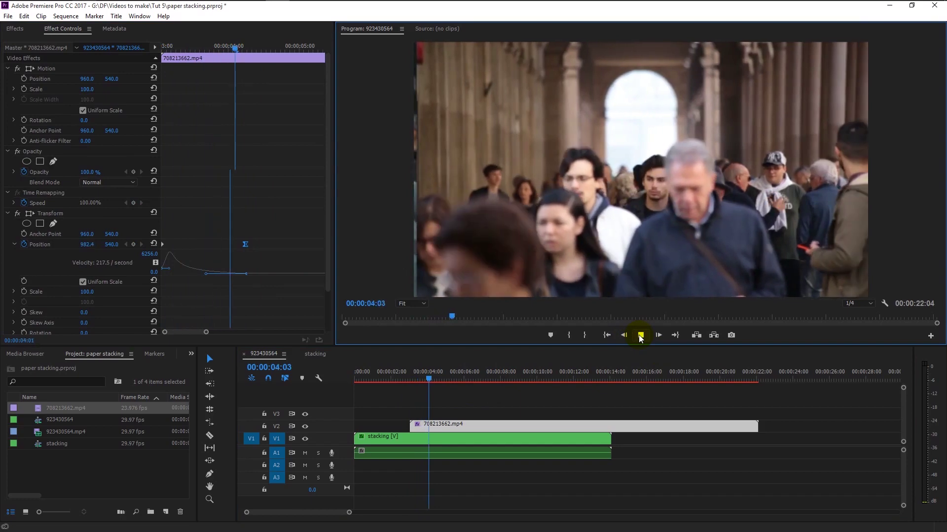
{"action": "left_click", "coordinate": [639, 336]}
{"action": "left_click_drag", "start_coordinate": [441, 383], "coordinate": [416, 379]}
Step: Give the Transform its own 40° shutter angle instead of the composition's, and play back the blurred slide-in
{"action": "scroll", "coordinate": [128, 322], "scroll_direction": "down", "scroll_amount": 3}
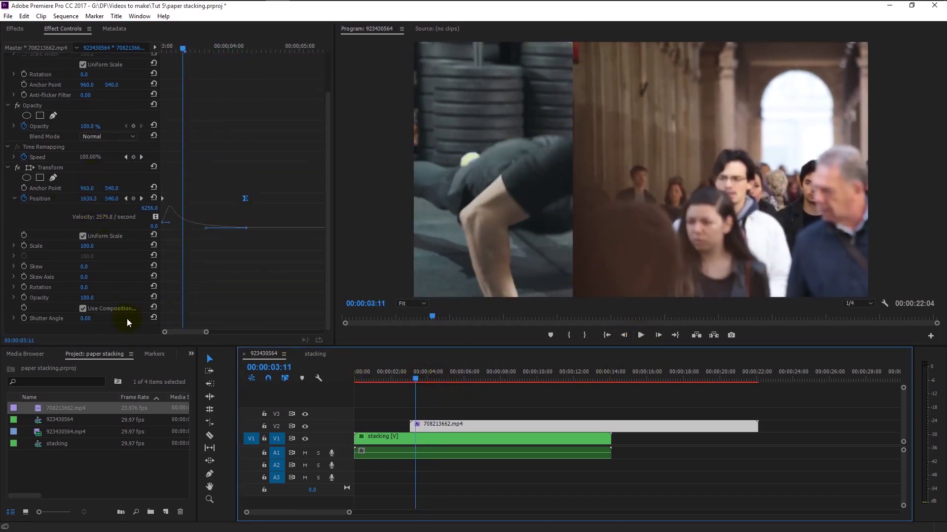
{"action": "left_click", "coordinate": [82, 309]}
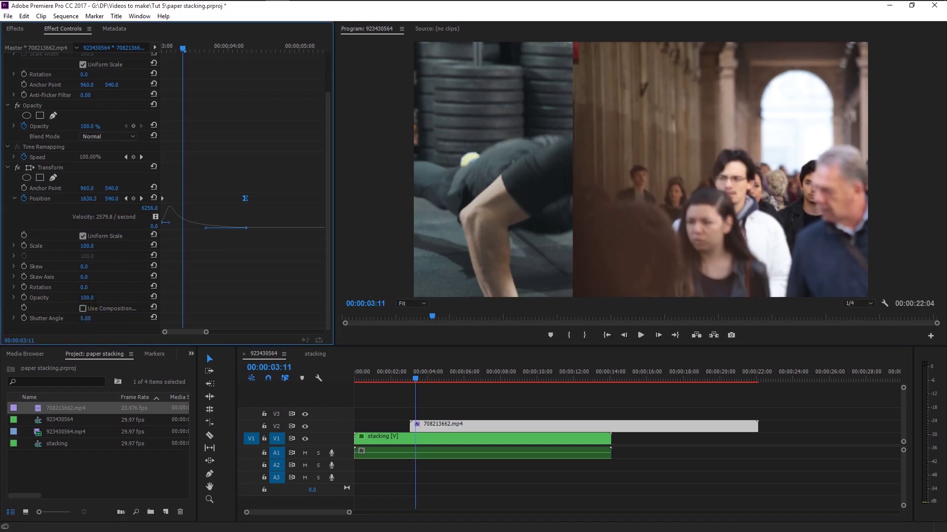
{"action": "left_click_drag", "start_coordinate": [86, 318], "coordinate": [81, 318]}
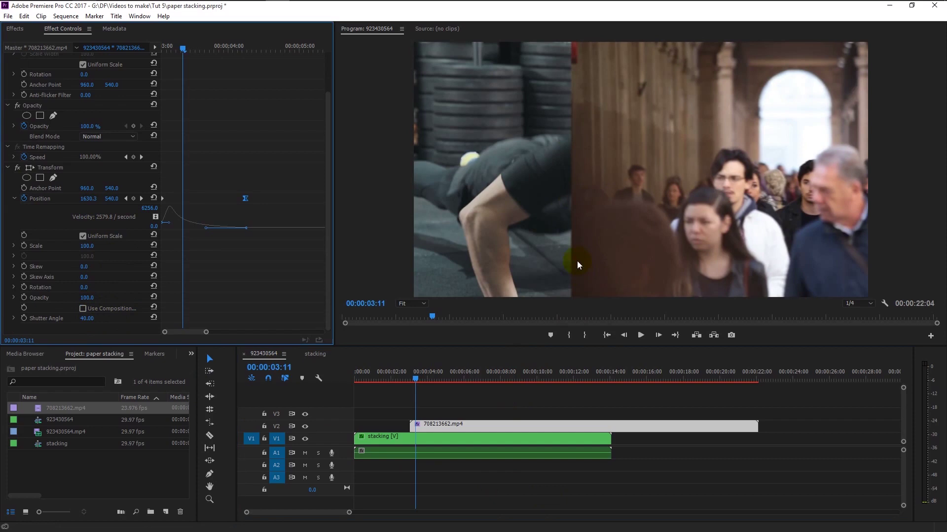
{"action": "left_click", "coordinate": [428, 391]}
{"action": "left_click", "coordinate": [640, 335]}
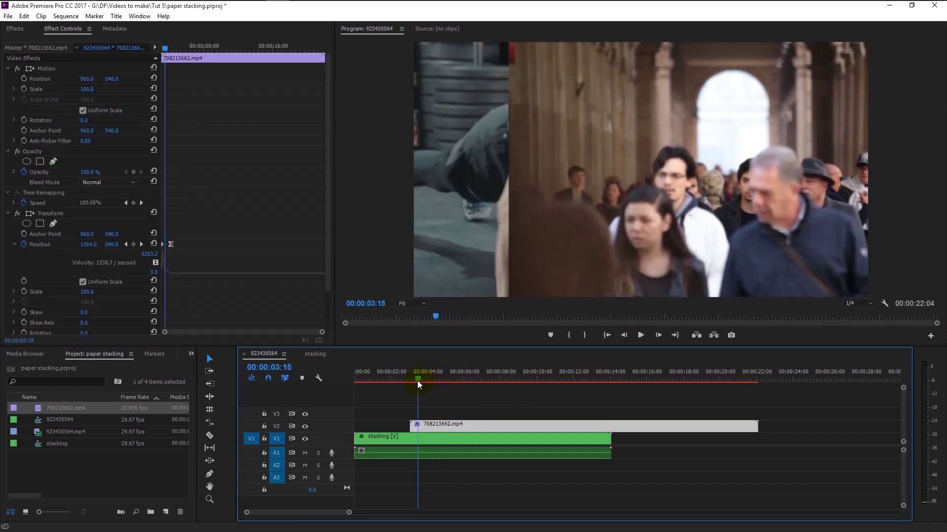
Step: Nest the V2 crowd clip into a sequence named 'second stock'
{"action": "left_click", "coordinate": [454, 421]}
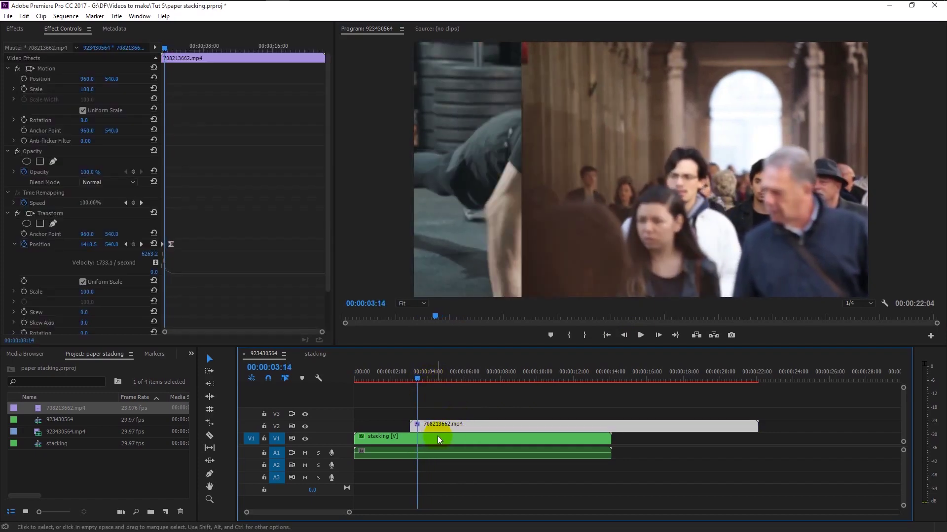
{"action": "right_click", "coordinate": [436, 424]}
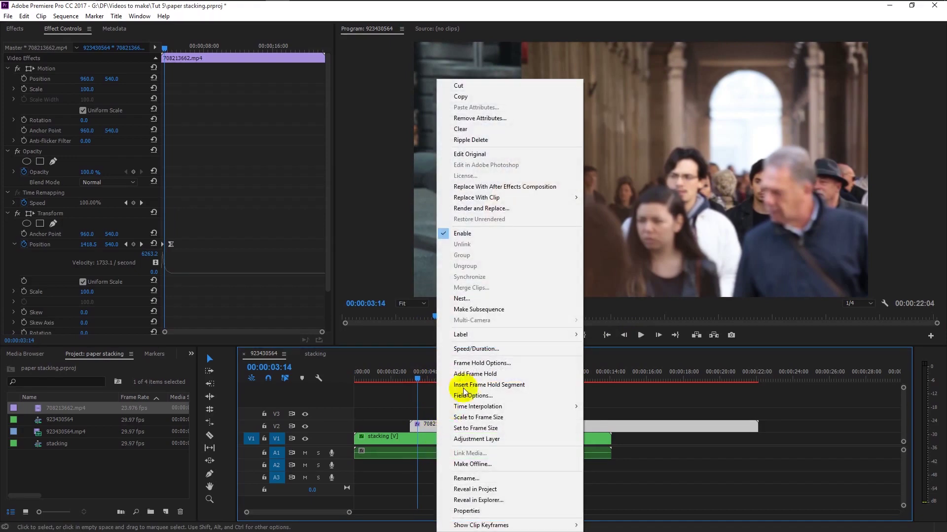
{"action": "left_click", "coordinate": [485, 299]}
{"action": "type", "text": "second stock"}
{"action": "key", "text": "Return"}
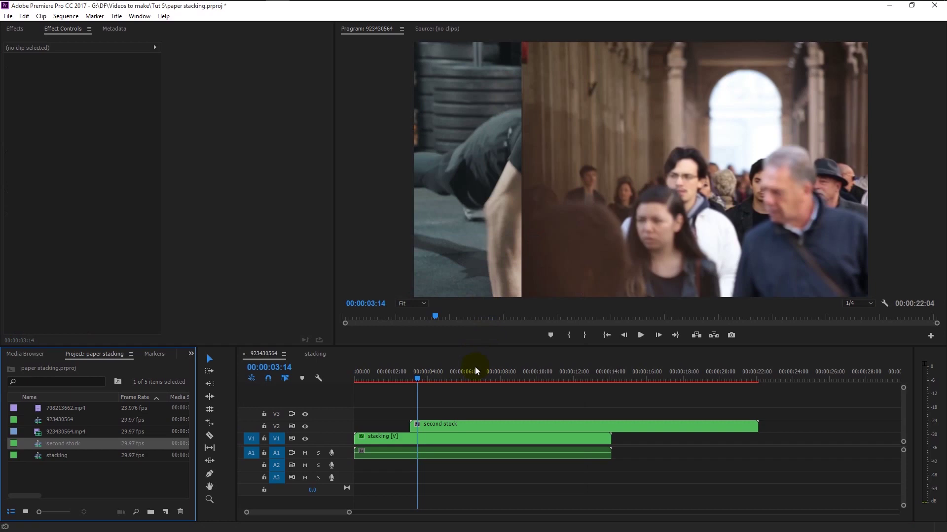
Step: Copy the Drop Shadow and Echo effects from the stacking nest on V1
{"action": "left_click", "coordinate": [445, 439]}
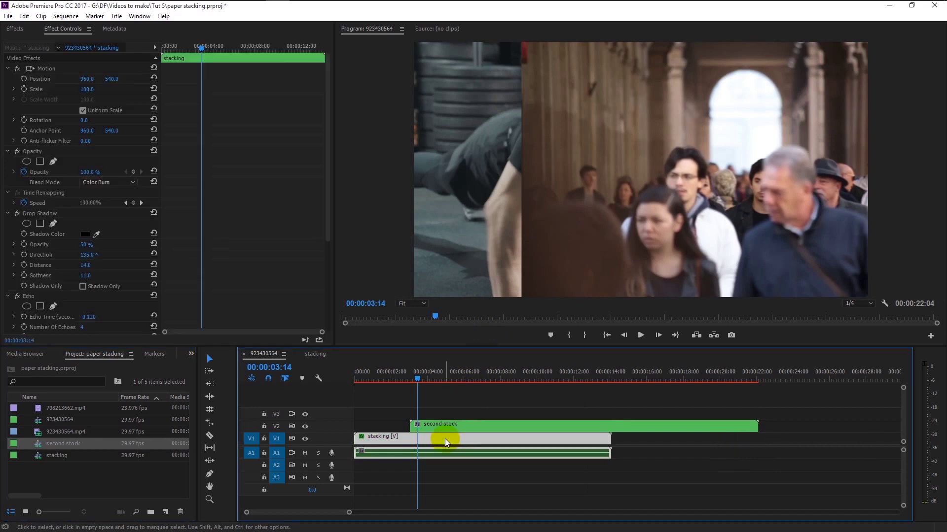
{"action": "left_click", "coordinate": [53, 223]}
{"action": "scroll", "coordinate": [82, 237], "scroll_direction": "down", "scroll_amount": 2}
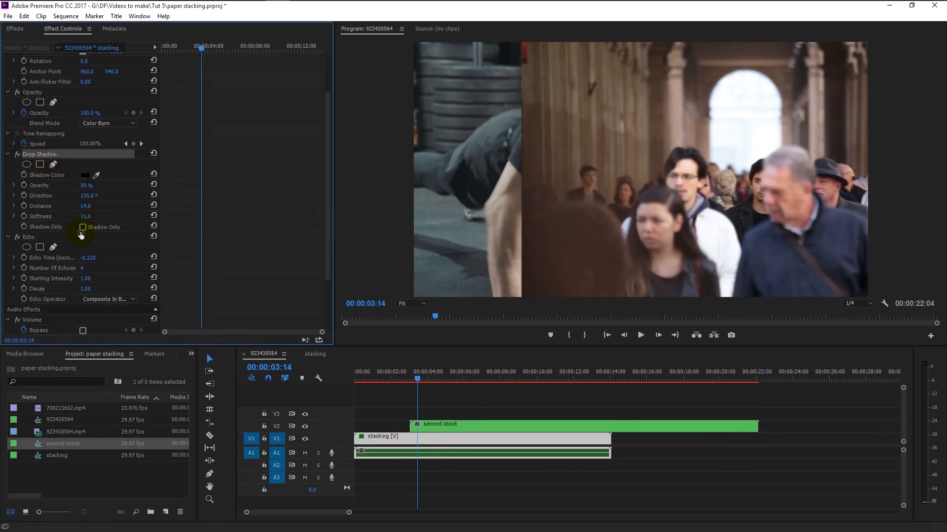
{"action": "left_click", "coordinate": [30, 238]}
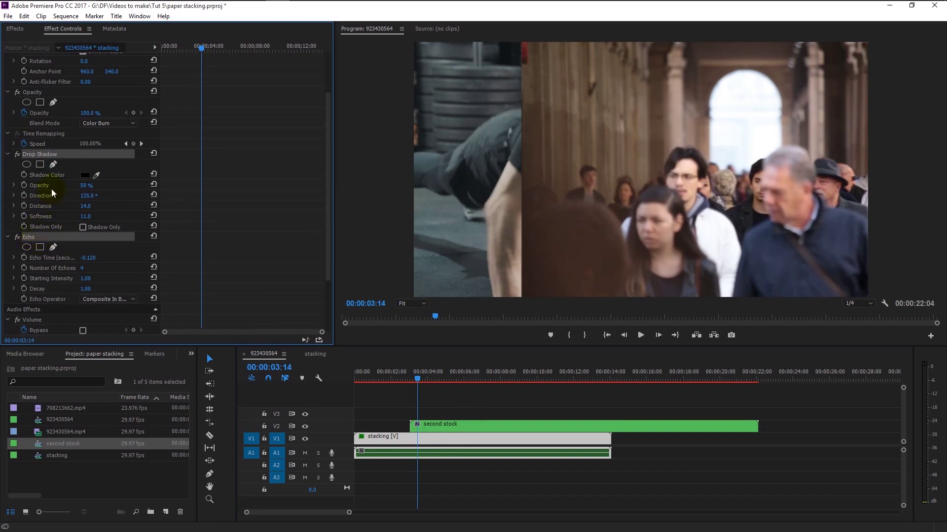
{"action": "right_click", "coordinate": [52, 155]}
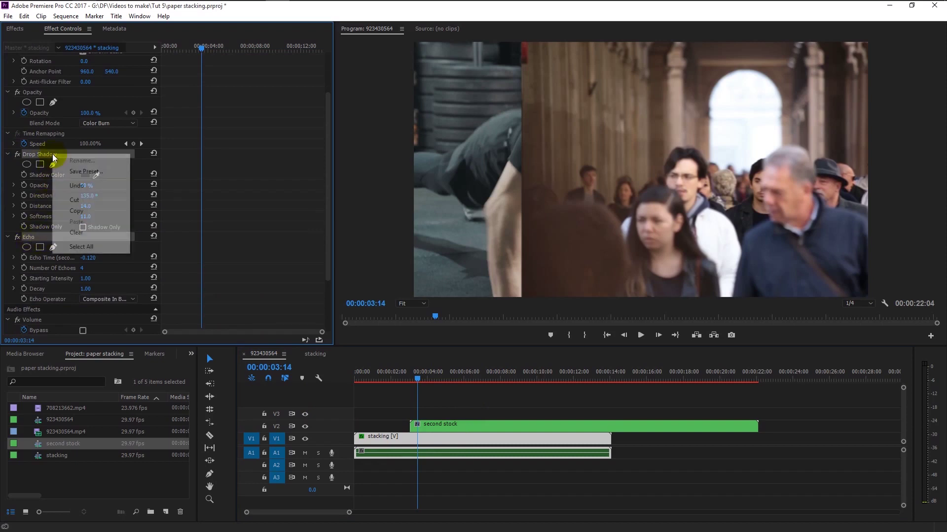
{"action": "left_click", "coordinate": [103, 212]}
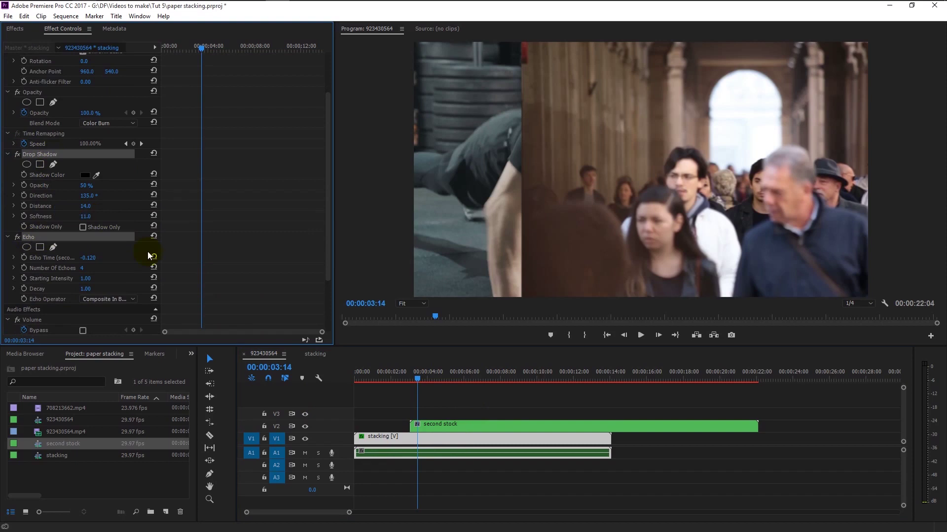
Step: Paste the Drop Shadow and Echo effects onto the second stock nest
{"action": "left_click", "coordinate": [522, 427]}
{"action": "right_click", "coordinate": [76, 254]}
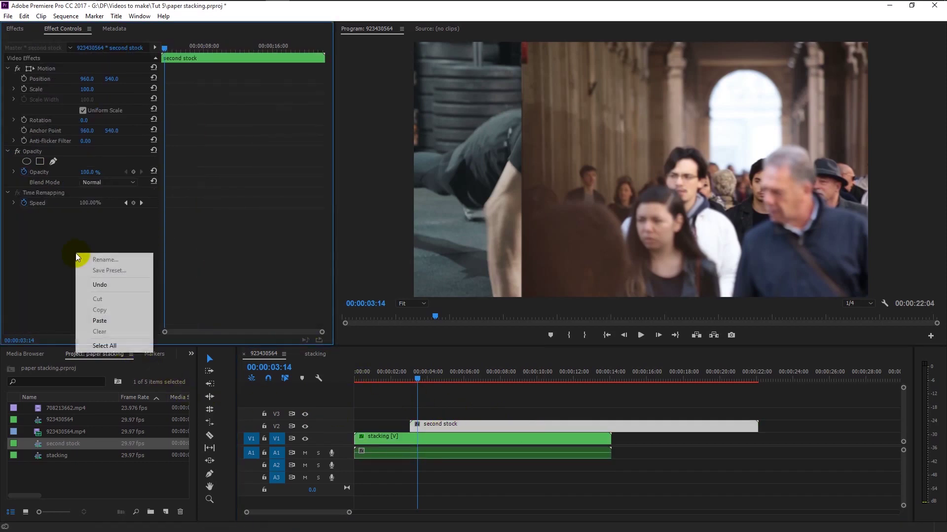
{"action": "left_click", "coordinate": [104, 320]}
{"action": "scroll", "coordinate": [105, 321], "scroll_direction": "down", "scroll_amount": 2}
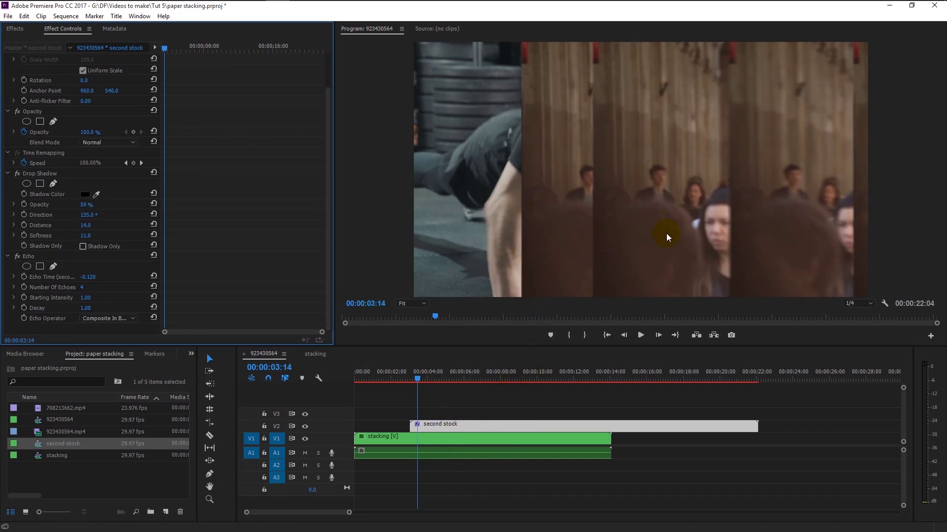
Step: Set second stock's Drop Shadow Direction to -135° and raise its Softness to 14
{"action": "left_click", "coordinate": [420, 380]}
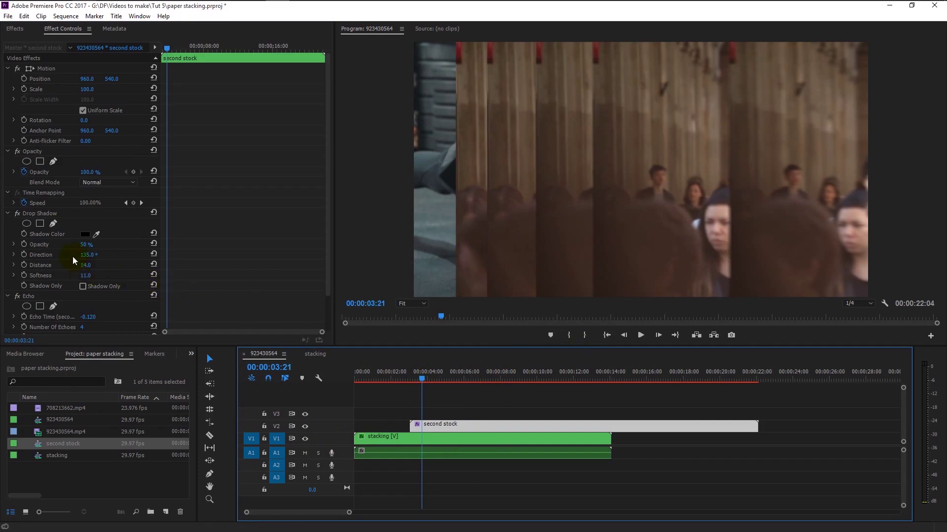
{"action": "left_click", "coordinate": [87, 260]}
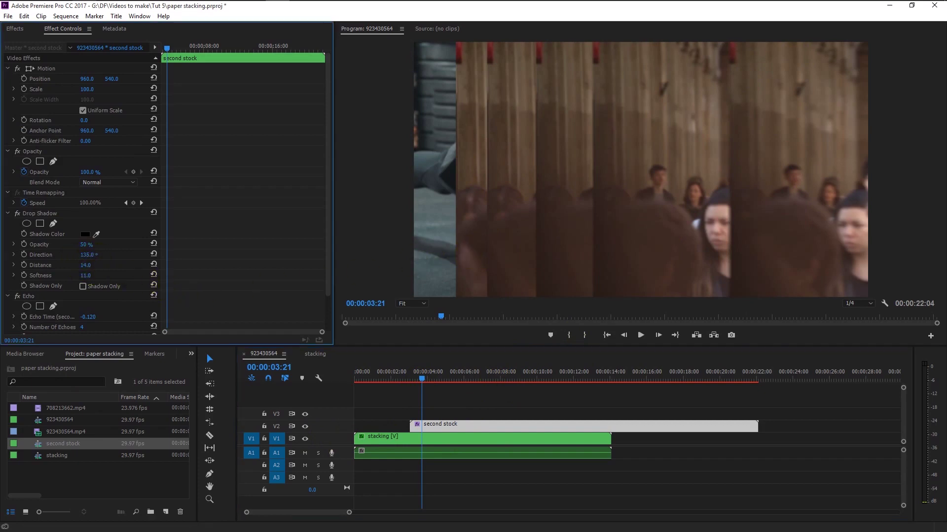
{"action": "left_click", "coordinate": [84, 254]}
{"action": "type", "text": "-"}
{"action": "left_click", "coordinate": [168, 318]}
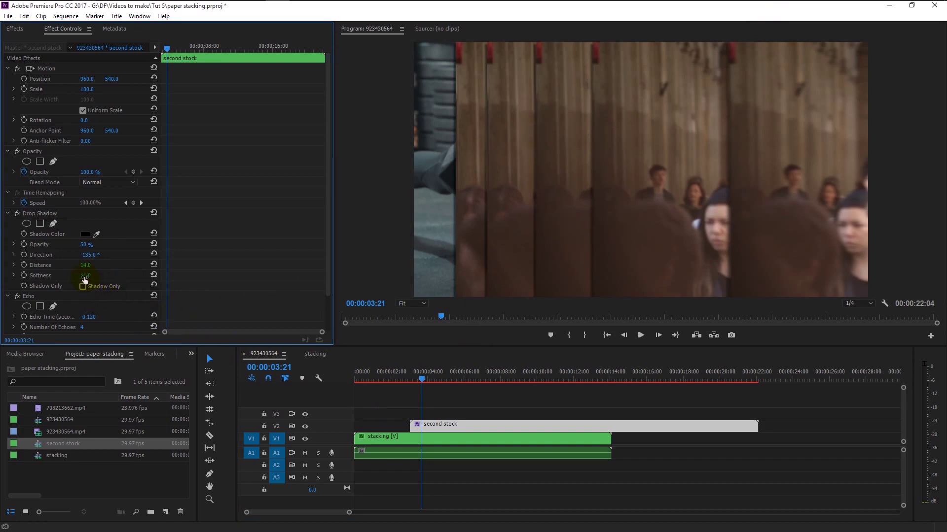
{"action": "mouse_move", "coordinate": [84, 279]}
{"action": "left_mouse_down"}
{"action": "mouse_move", "coordinate": [94, 276]}
{"action": "mouse_move", "coordinate": [90, 266]}
{"action": "left_mouse_up"}
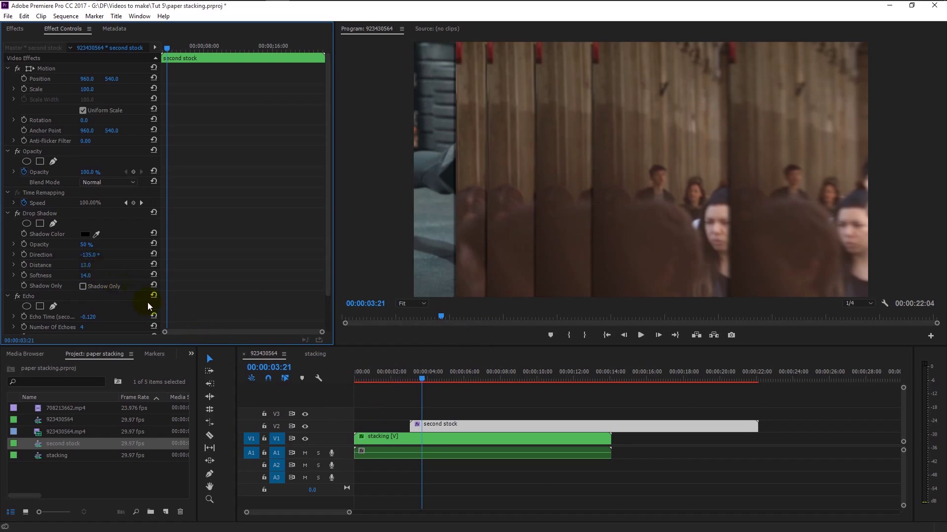